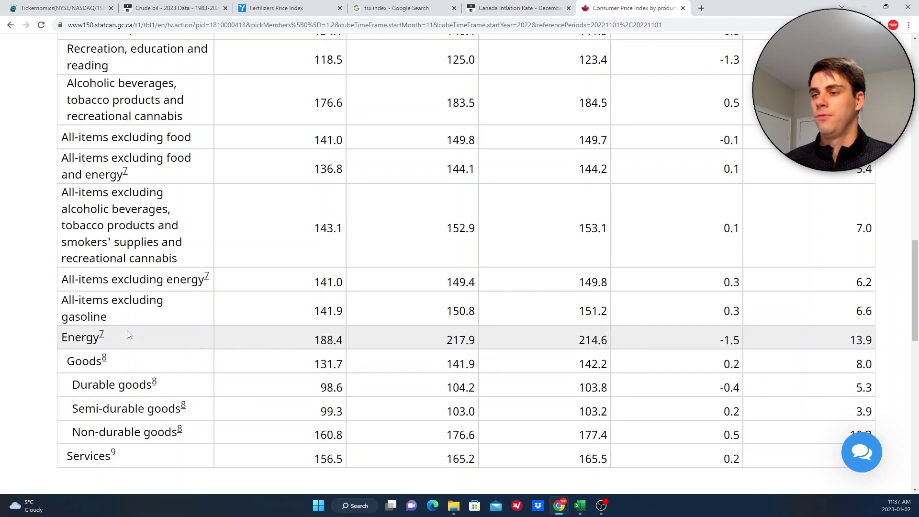
# - Set the Consumer Price Index table's reference period to July 2022 for Canada and apply it
pyautogui.scroll(2, 114, 275)
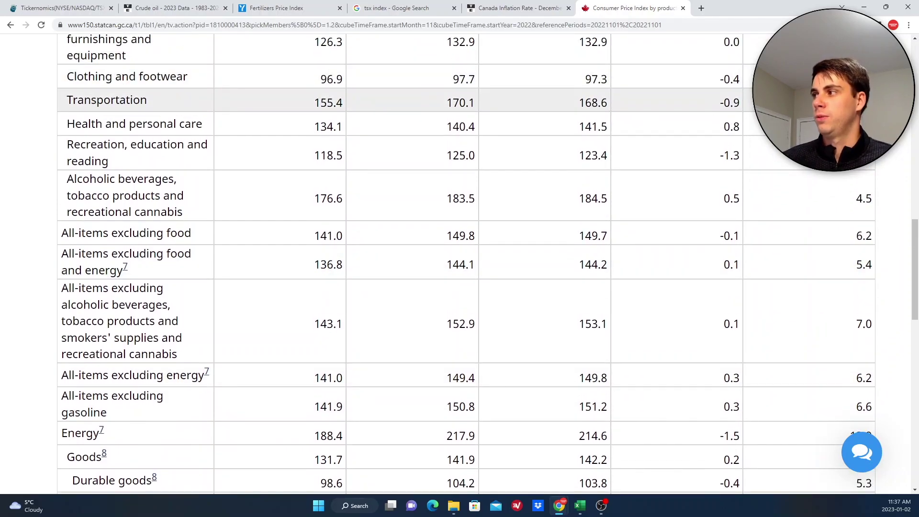
pyautogui.scroll(5, 850, 345)
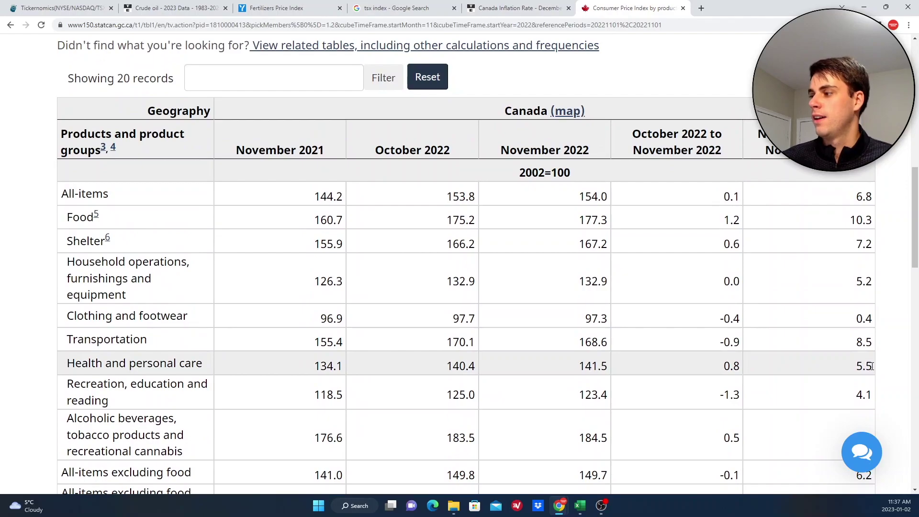
pyautogui.scroll(1, 850, 383)
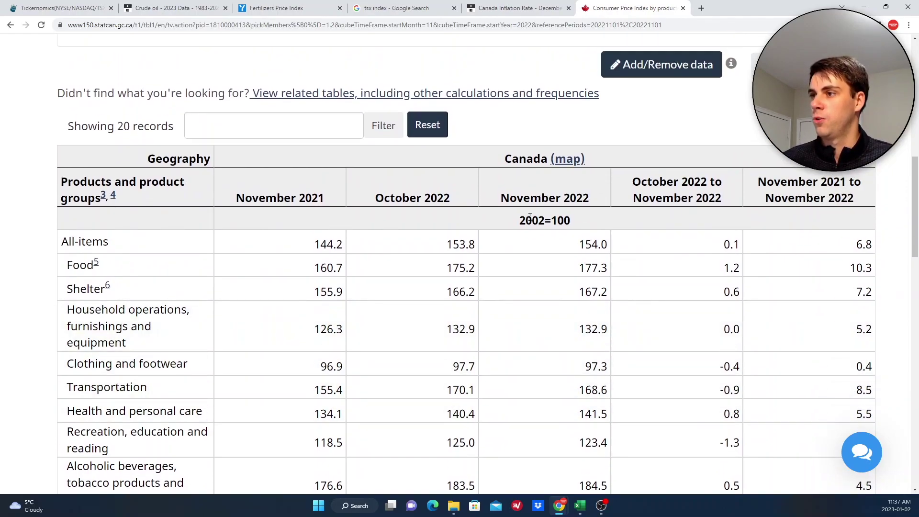
pyautogui.scroll(3, 500, 205)
pyautogui.click(432, 121)
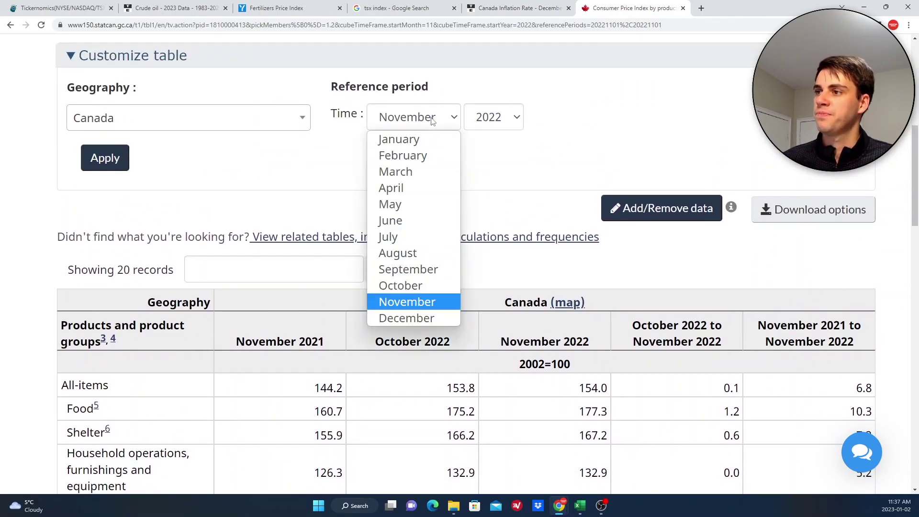
pyautogui.click(404, 237)
pyautogui.click(105, 158)
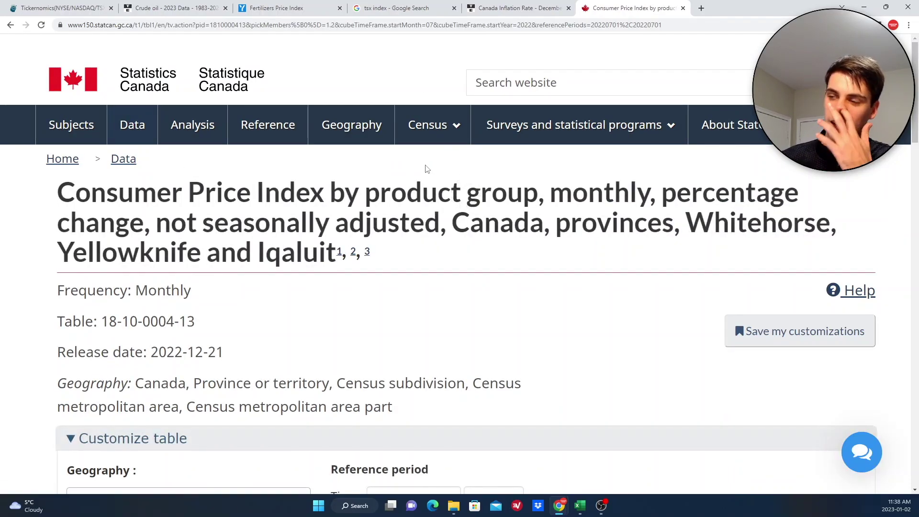
# - Examine the year-over-year changes to July 2022 by product group, including transportation and energy
pyautogui.scroll(-10, 427, 168)
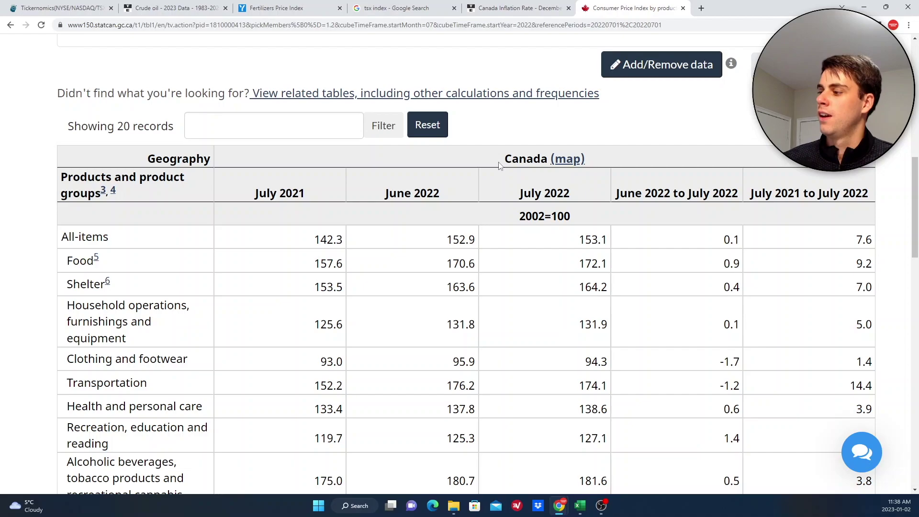
pyautogui.scroll(-2, 499, 165)
pyautogui.scroll(2, 499, 165)
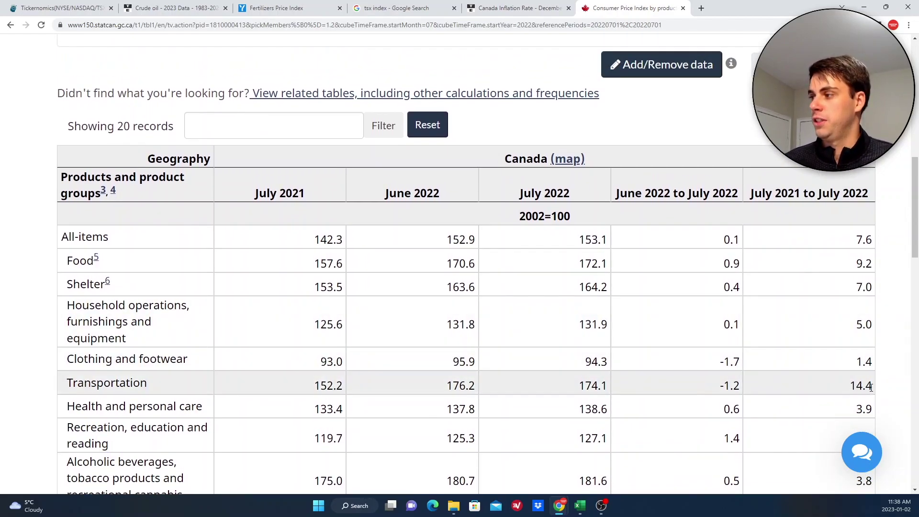
pyautogui.scroll(3, 870, 387)
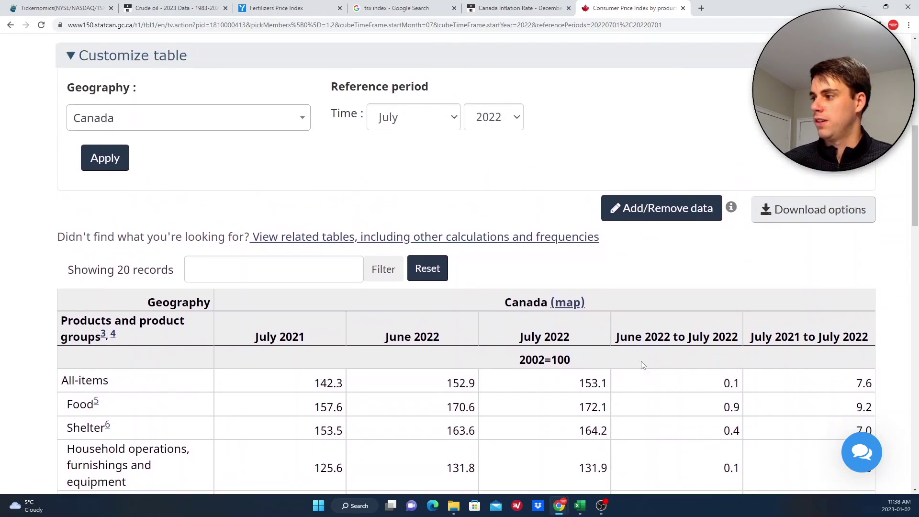
pyautogui.scroll(-9, 765, 299)
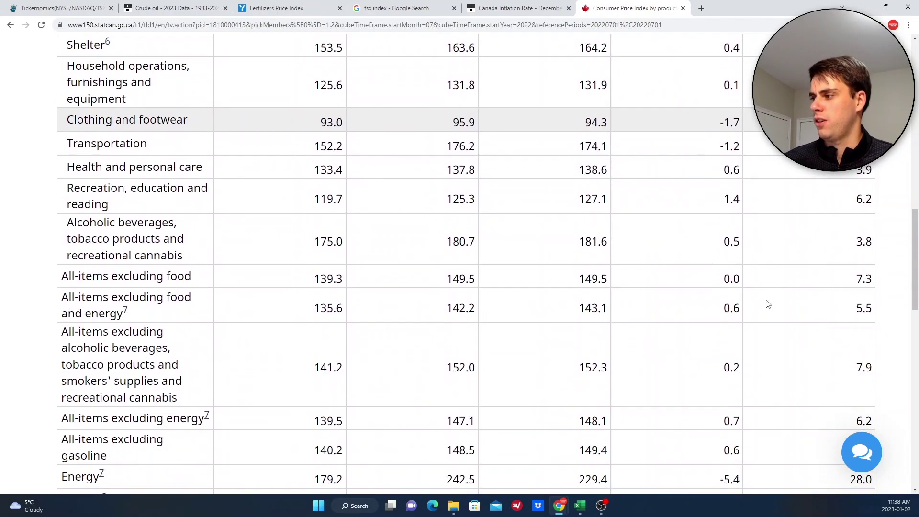
pyautogui.scroll(-1, 764, 294)
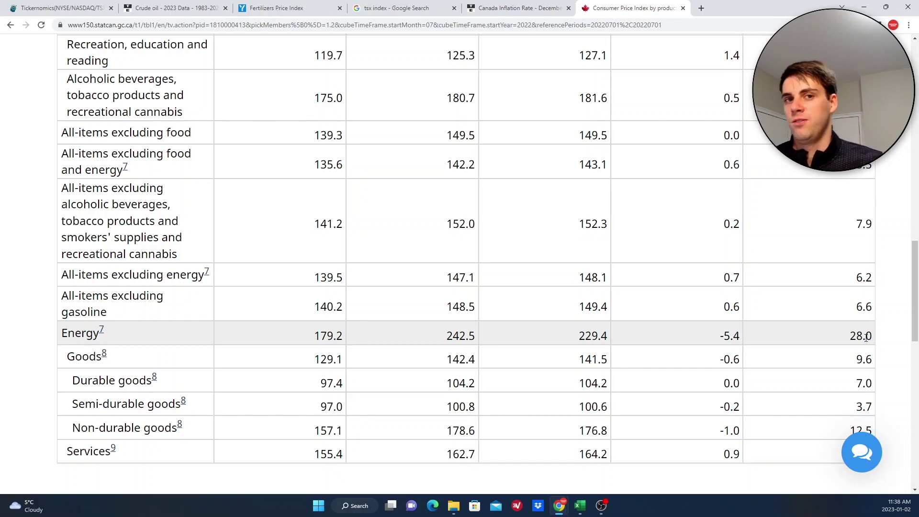
# - Switch to the Trading Economics crude oil page and examine the WTI price chart
pyautogui.click(174, 8)
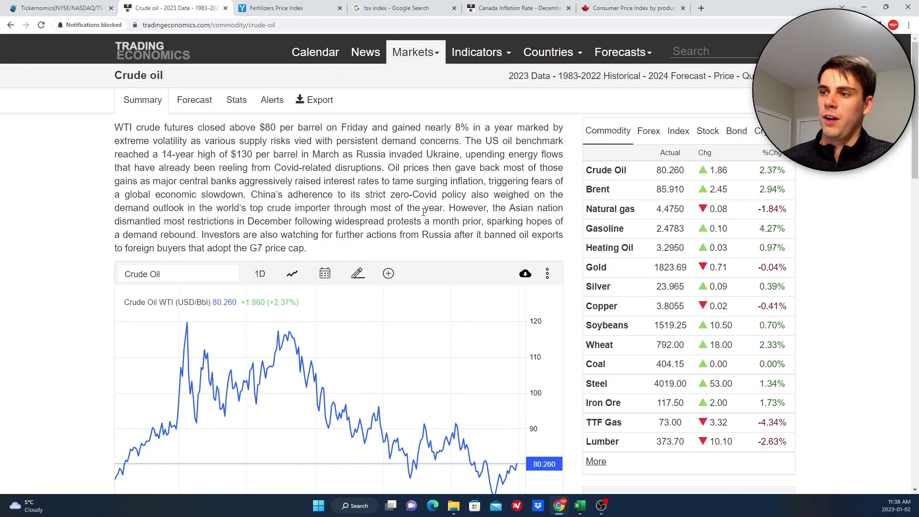
pyautogui.scroll(-1, 345, 216)
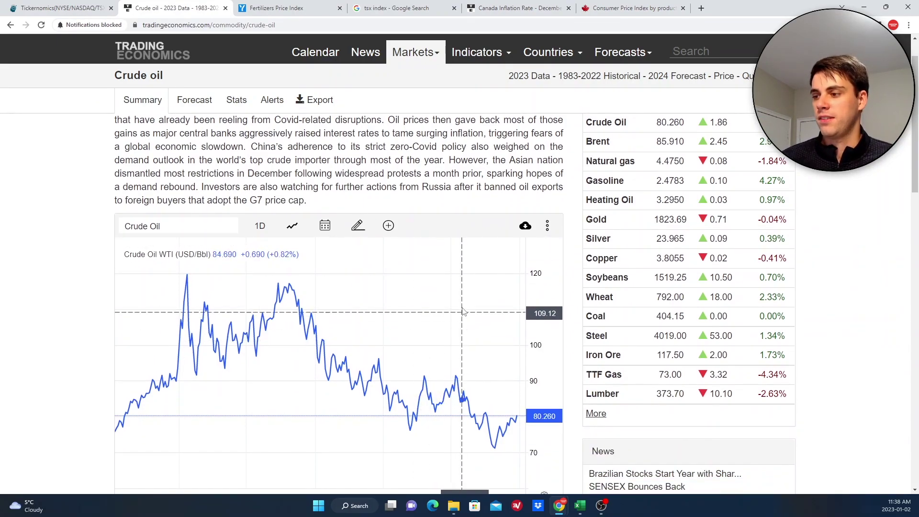
pyautogui.scroll(-1, 192, 248)
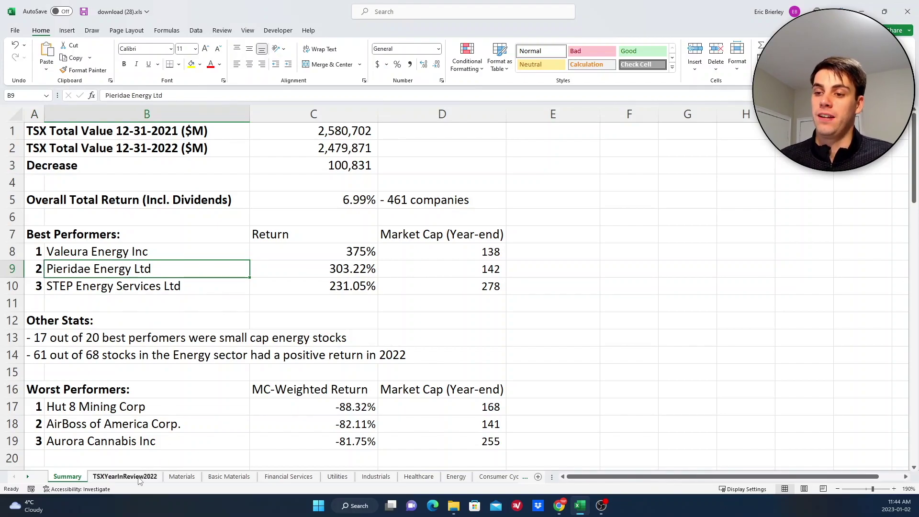
# - Look through the TSXYearInReview2022 sheet's company data columns in the Excel workbook and return to the Summary sheet
pyautogui.click(126, 476)
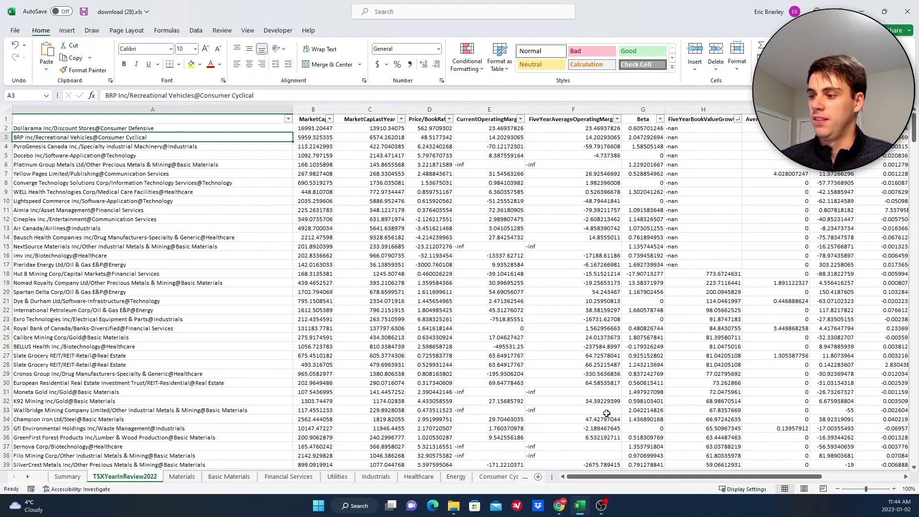
pyautogui.moveTo(591, 477); pyautogui.dragTo(646, 479)
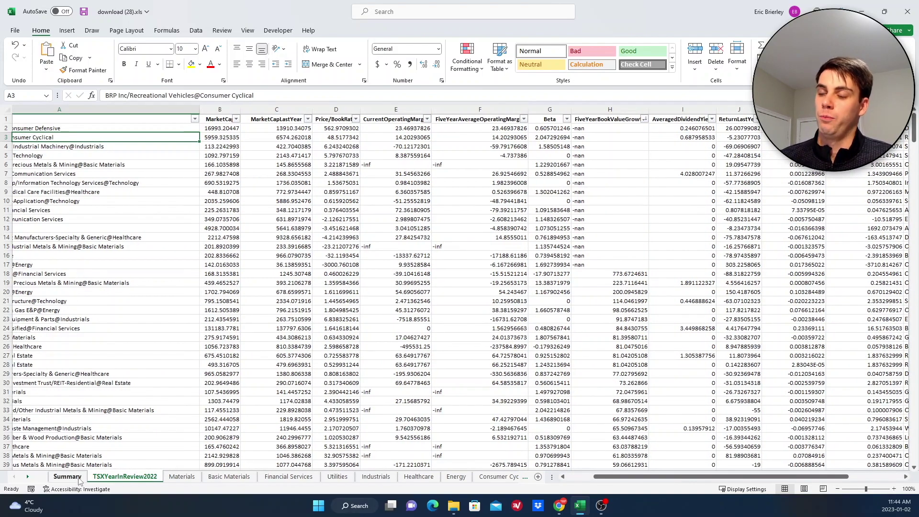
pyautogui.click(67, 476)
pyautogui.click(215, 294)
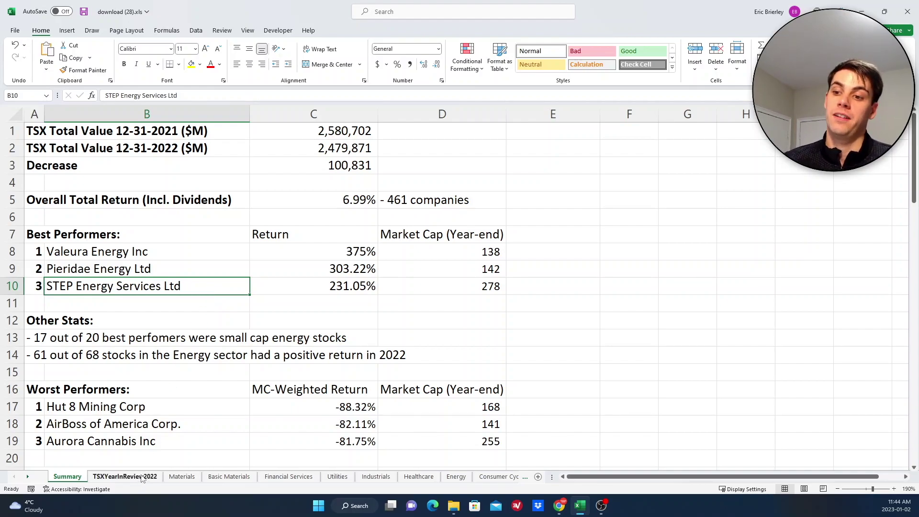
pyautogui.click(125, 477)
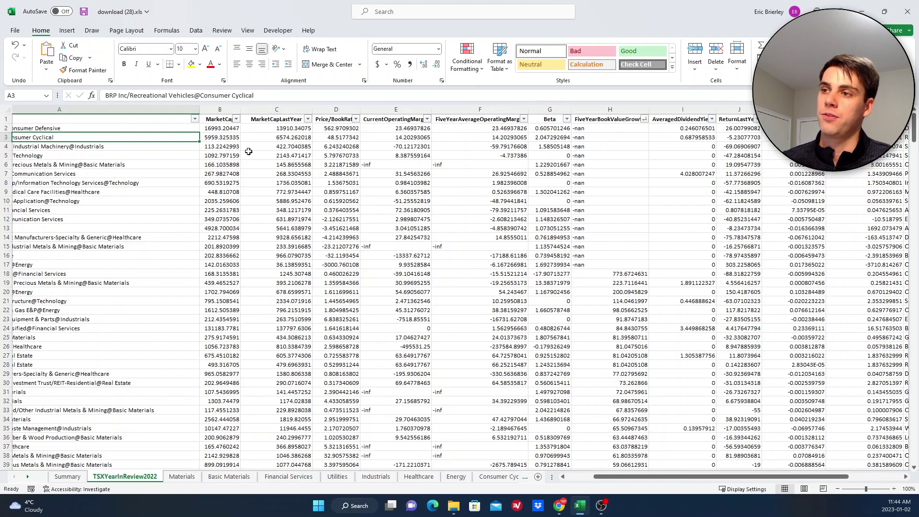
pyautogui.click(72, 476)
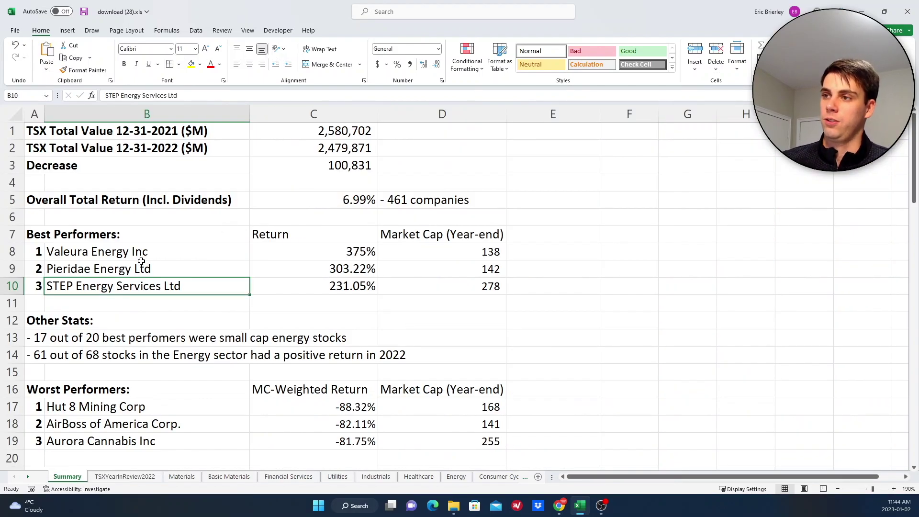
# - Review the TSX total value label and the company count on the Summary sheet, checking them against the TSXYearInReview2022 sheet
pyautogui.click(164, 134)
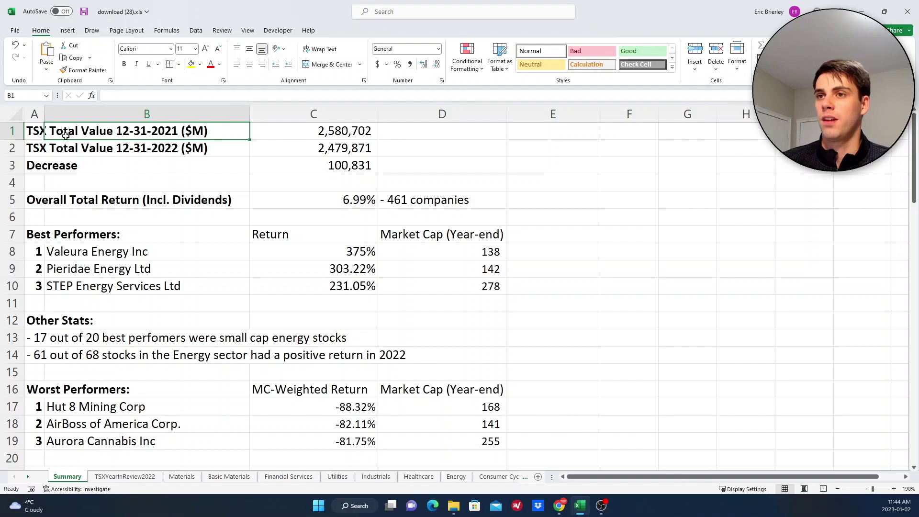
pyautogui.click(36, 134)
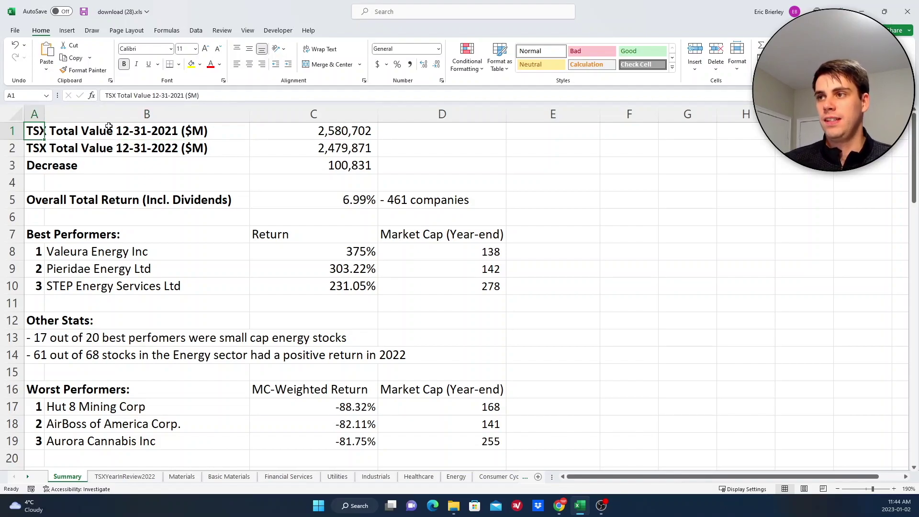
pyautogui.click(423, 200)
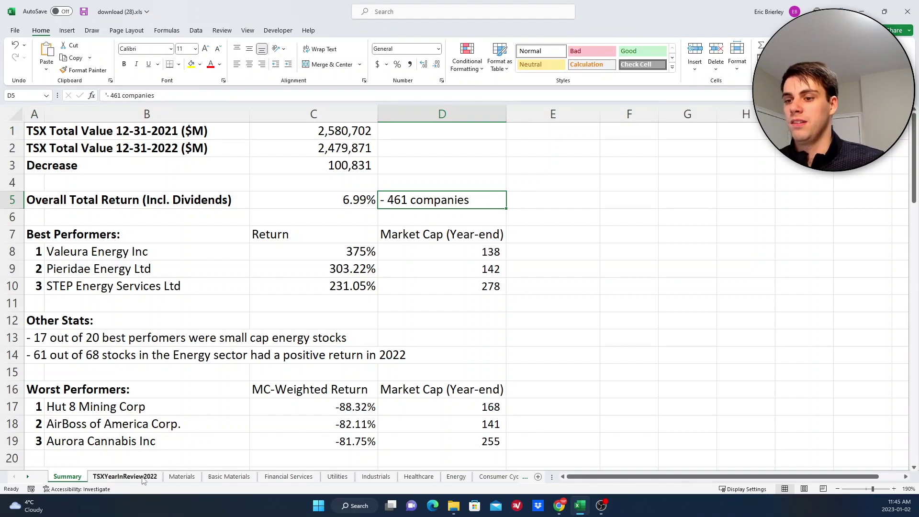
pyautogui.click(125, 476)
pyautogui.click(70, 477)
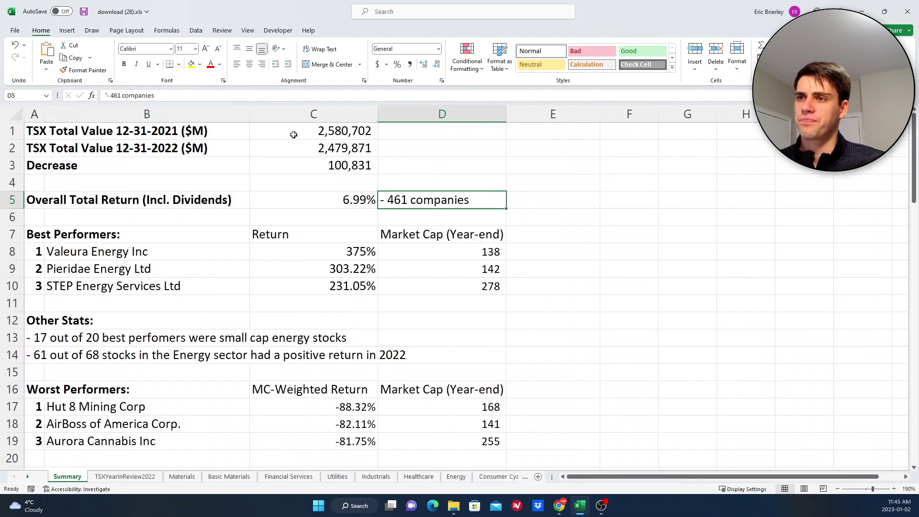
# - Examine the 2021 and 2022 TSX total values, the decrease between them and the overall total return including dividends
pyautogui.click(309, 133)
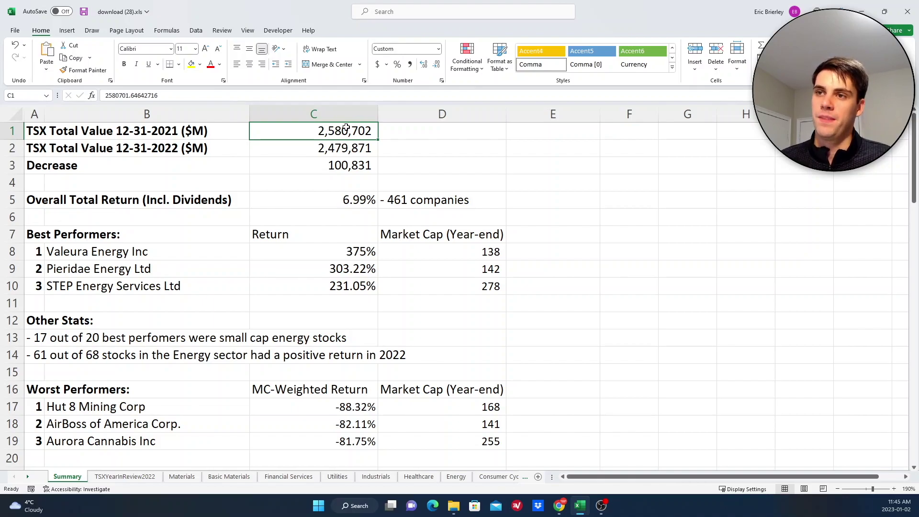
pyautogui.click(311, 148)
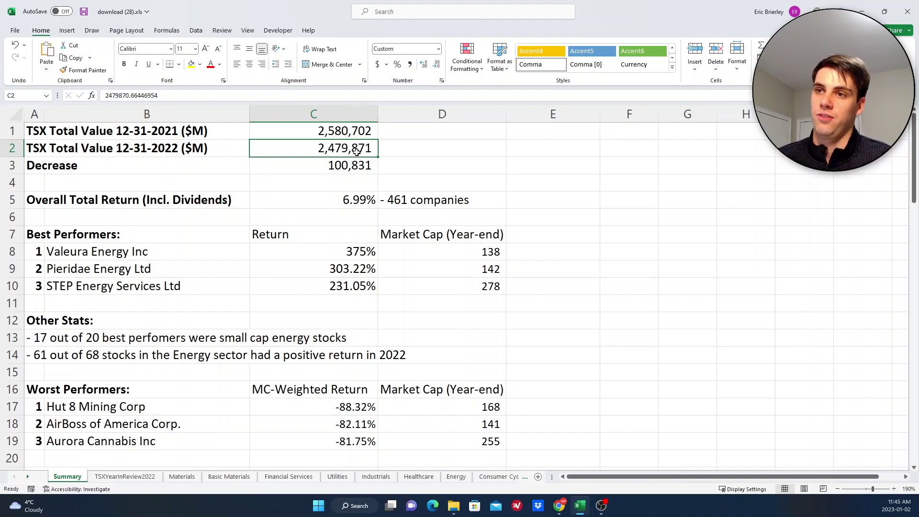
pyautogui.click(339, 169)
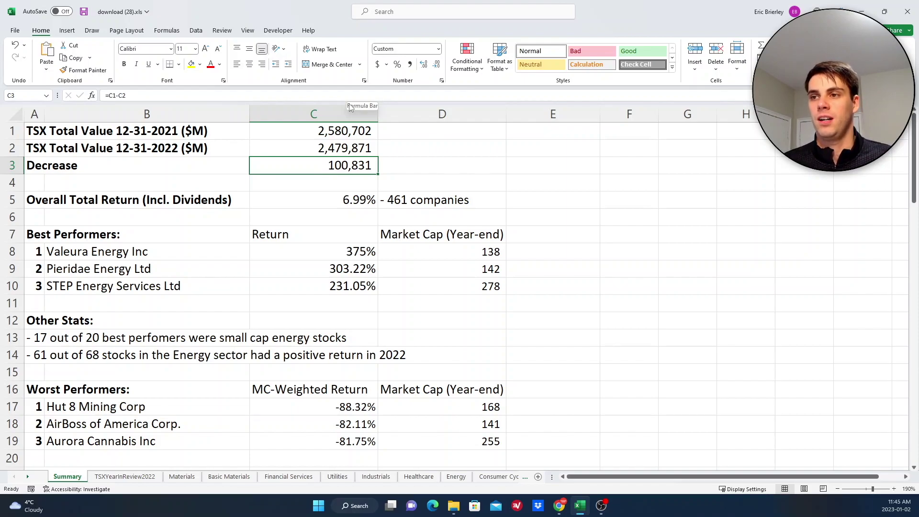
pyautogui.click(117, 201)
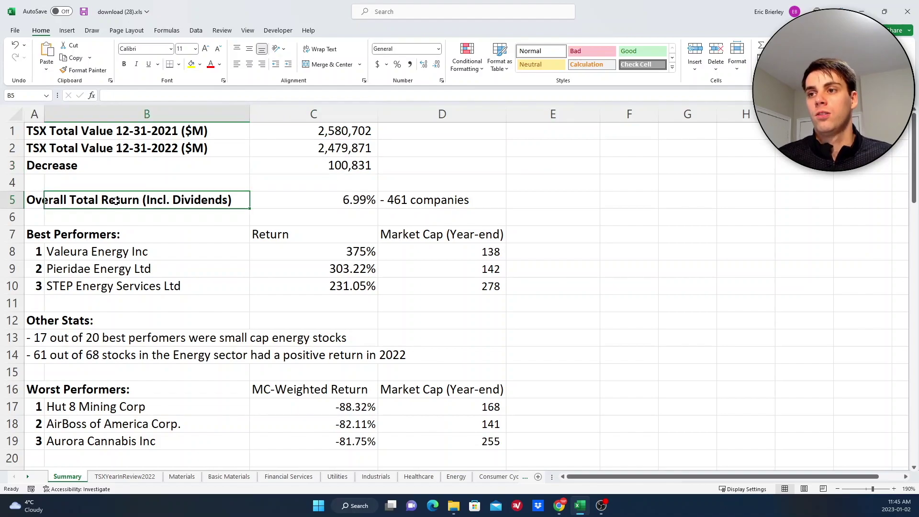
pyautogui.click(341, 198)
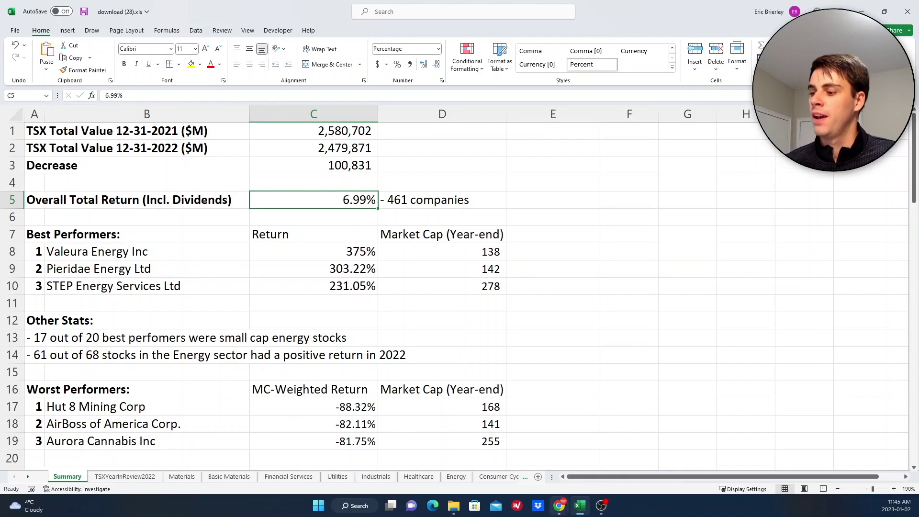
# - Switch to the browser's tsx index search results to view the S&P/TSX Composite Index's one-year performance, and return to the workbook
pyautogui.moveTo(558, 512)
pyautogui.click(506, 456)
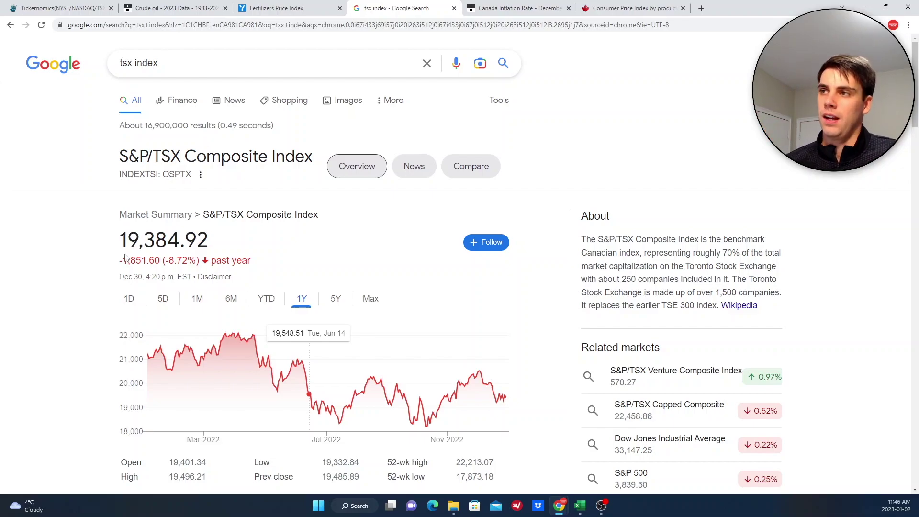
pyautogui.click(864, 7)
# - View the TSXYearInReview2022 company list again and go back to the Summary sheet
pyautogui.click(236, 264)
pyautogui.click(126, 477)
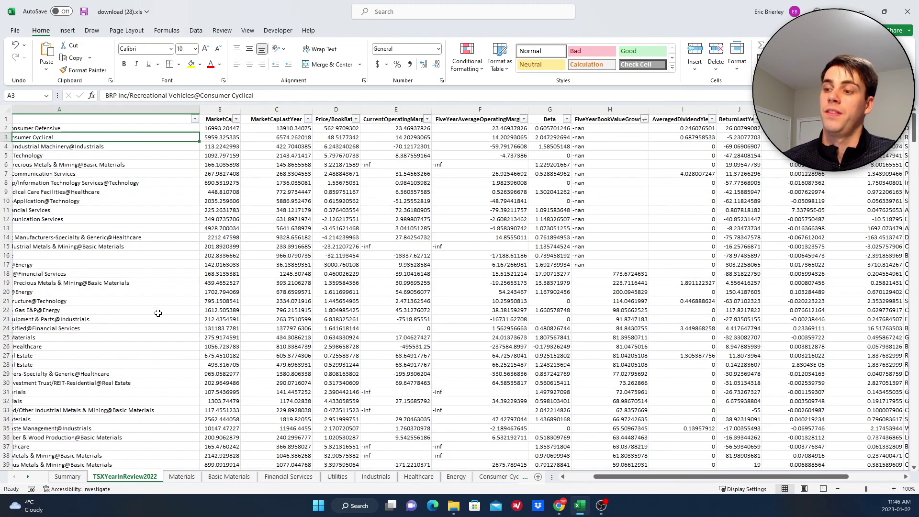
pyautogui.click(67, 476)
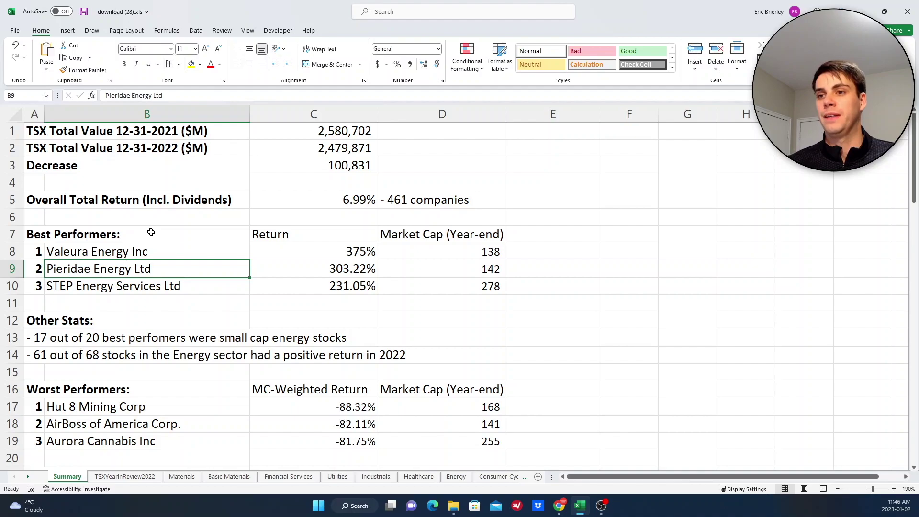
# - Review the three best performers, Valeura Energy, Pieridae Energy and STEP Energy Services, and the top performer's return
pyautogui.click(154, 237)
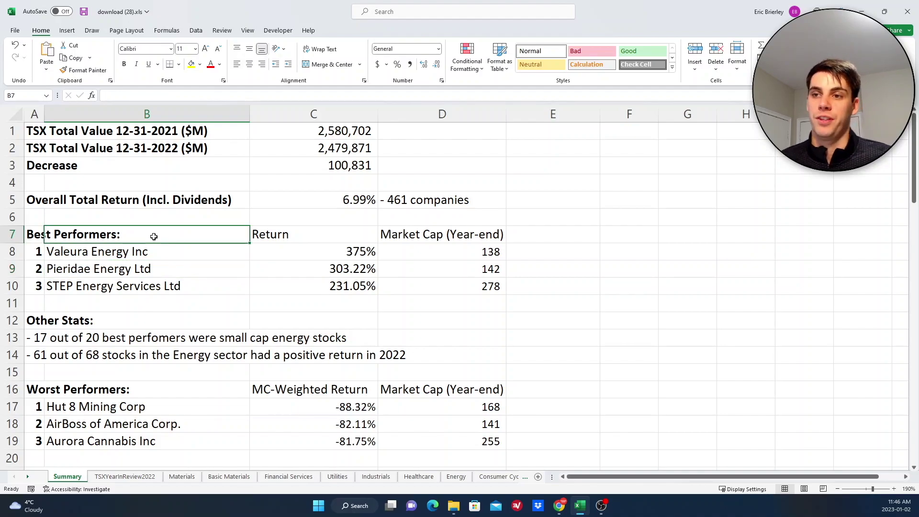
pyautogui.click(78, 250)
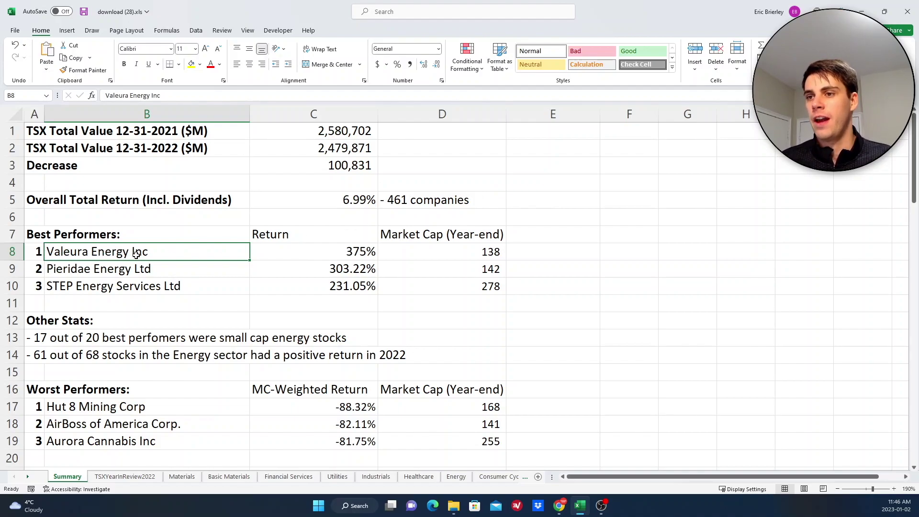
pyautogui.click(78, 267)
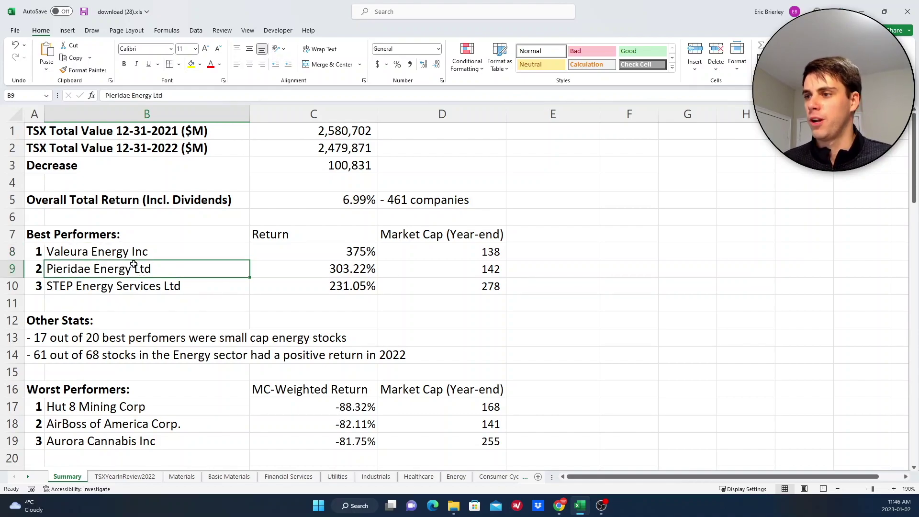
pyautogui.click(88, 285)
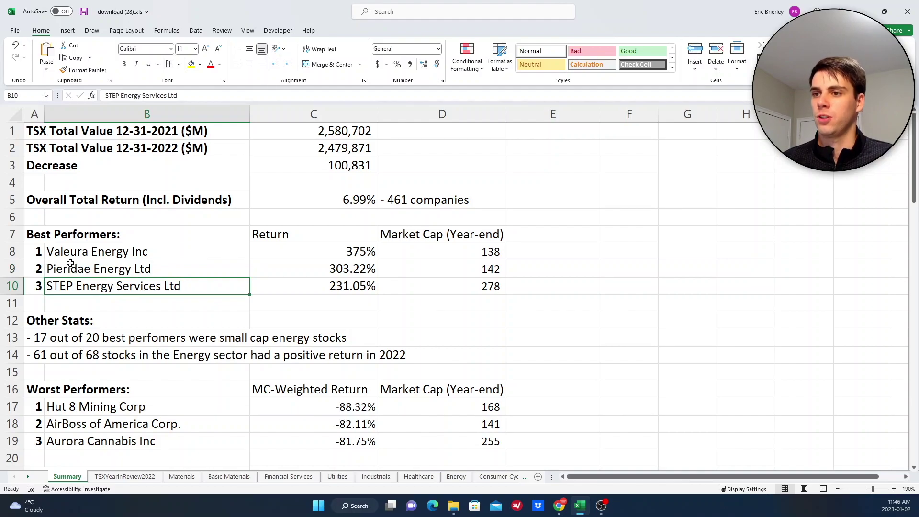
pyautogui.click(291, 251)
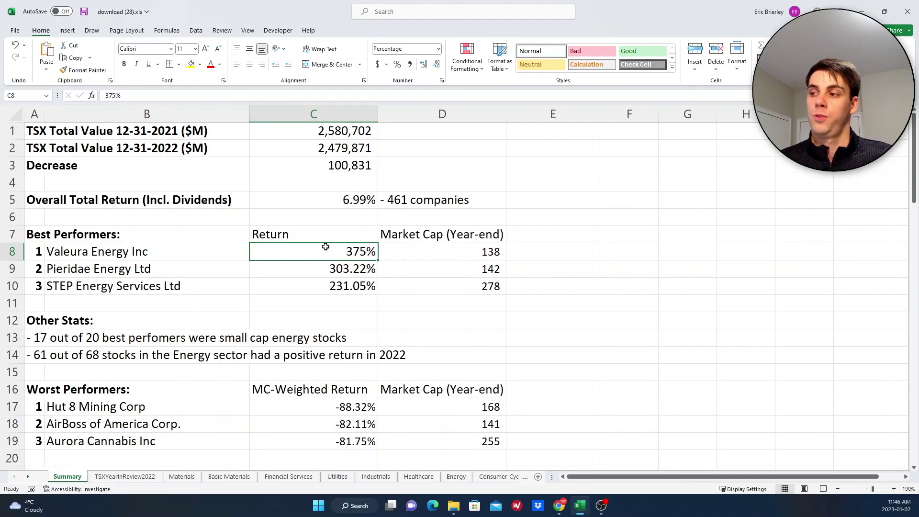
# - Review Valeura Energy's year-end market cap and return, and read the two Other Stats notes on energy stocks
pyautogui.click(437, 253)
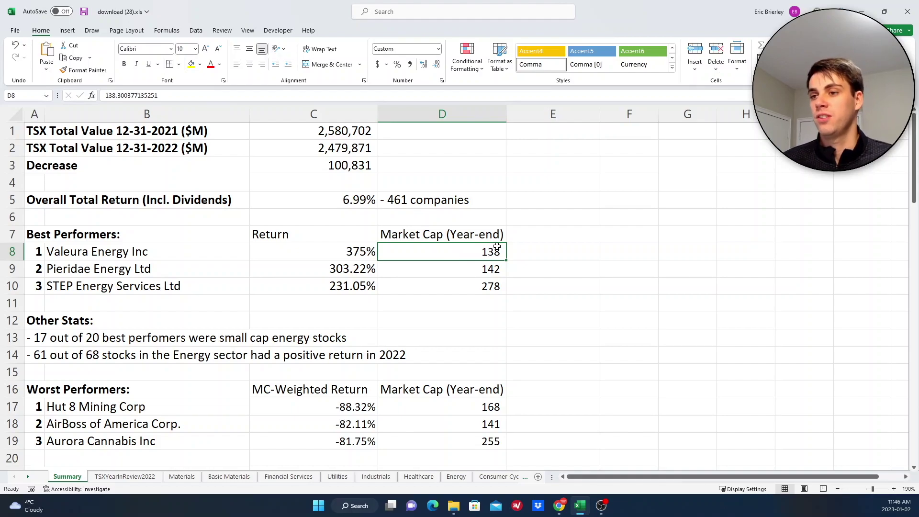
pyautogui.click(336, 252)
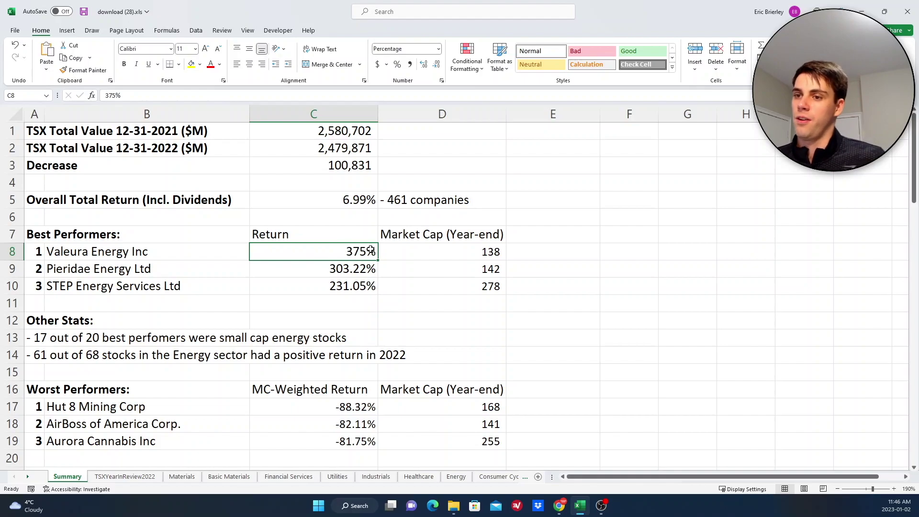
pyautogui.click(51, 342)
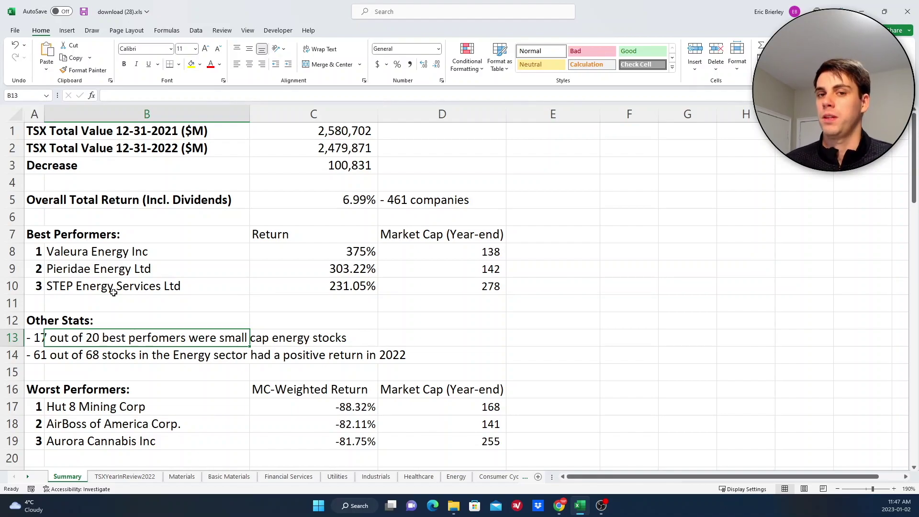
pyautogui.click(42, 355)
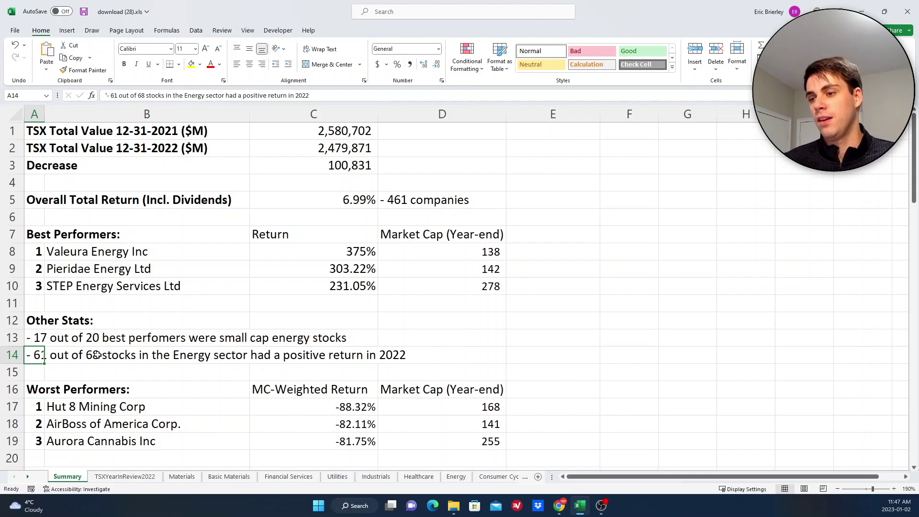
pyautogui.click(77, 369)
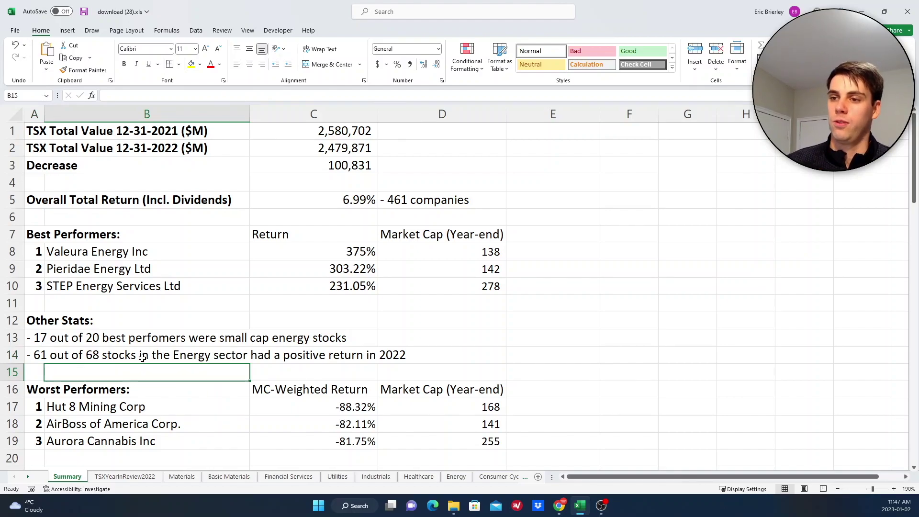
# - Review the worst performer, Hut 8 Mining Corp, with its market-cap-weighted return and year-end market cap
pyautogui.scroll(-1, 137, 330)
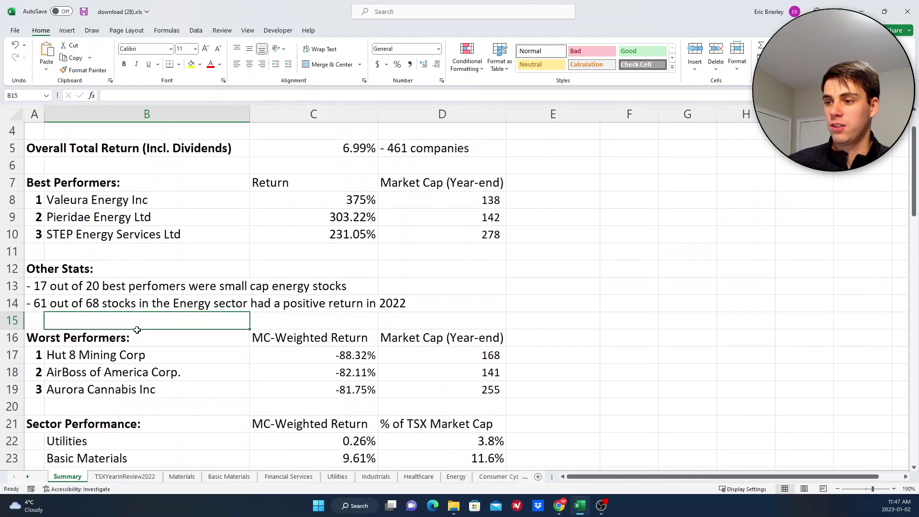
pyautogui.press('Down')
pyautogui.press('Down')
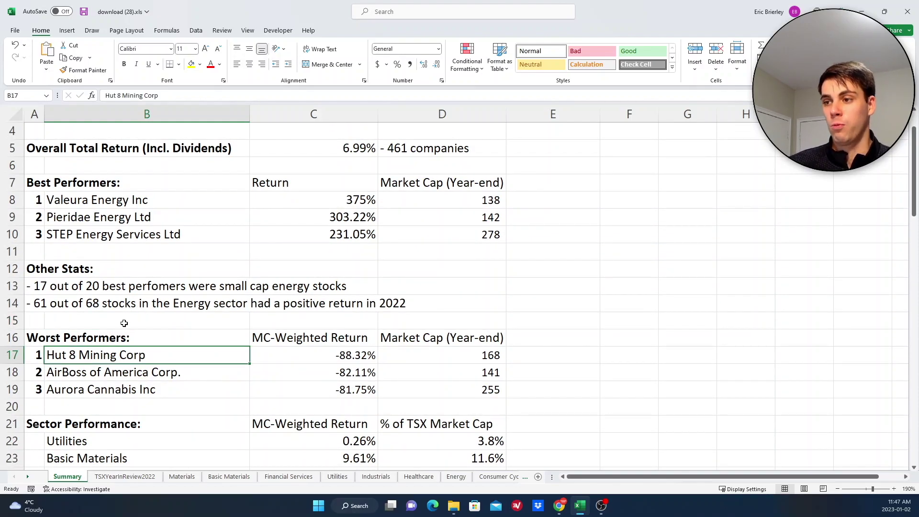
pyautogui.click(341, 355)
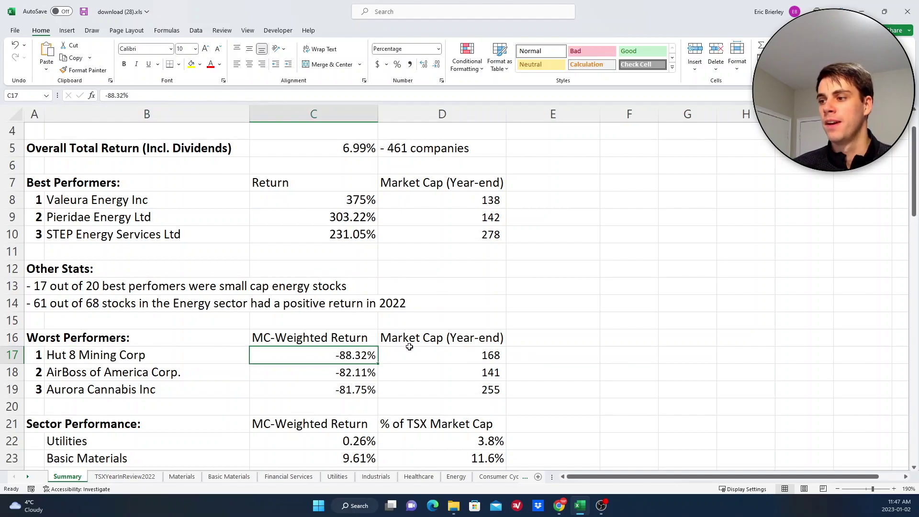
pyautogui.click(409, 348)
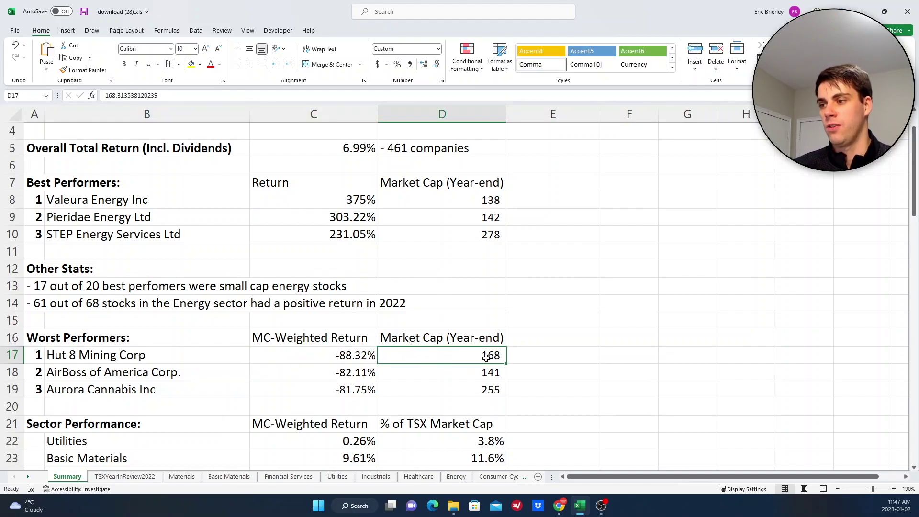
pyautogui.click(96, 356)
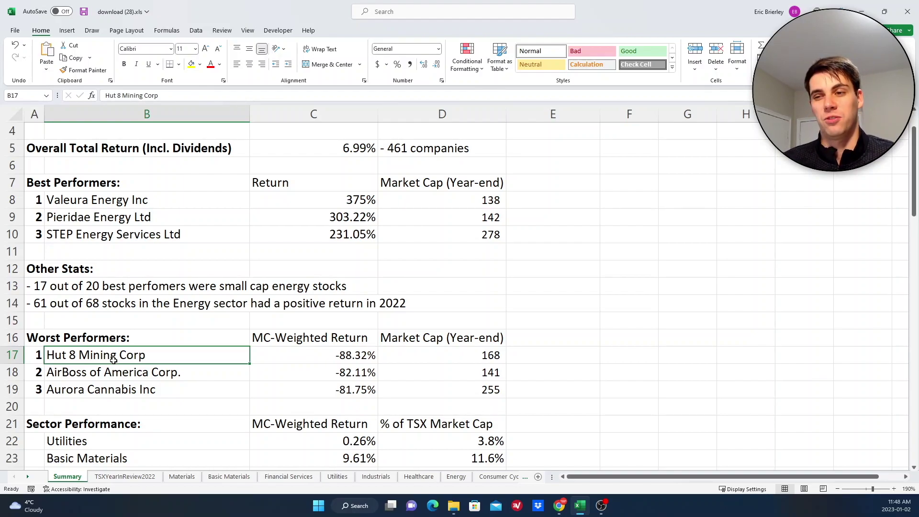
# - Review the second and third worst performers, AirBoss of America and Aurora Cannabis, with their returns, and revisit Hut 8 Mining
pyautogui.click(96, 376)
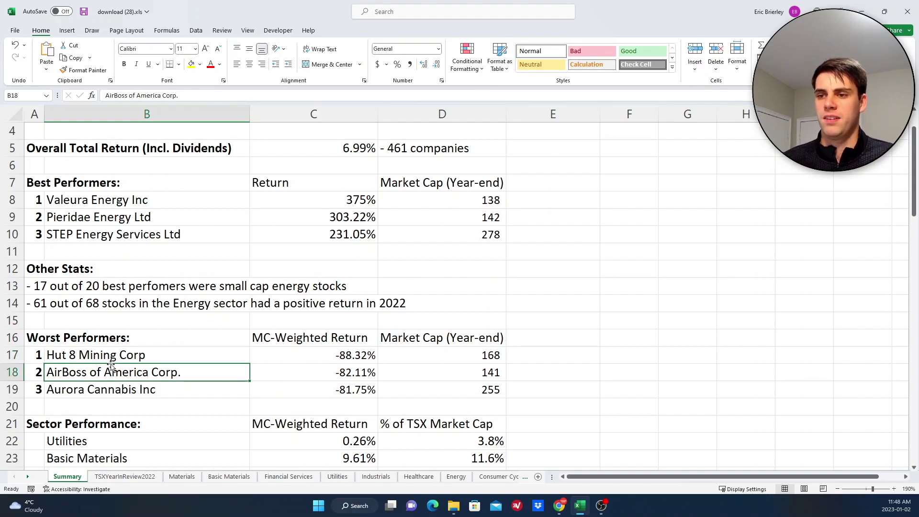
pyautogui.click(314, 375)
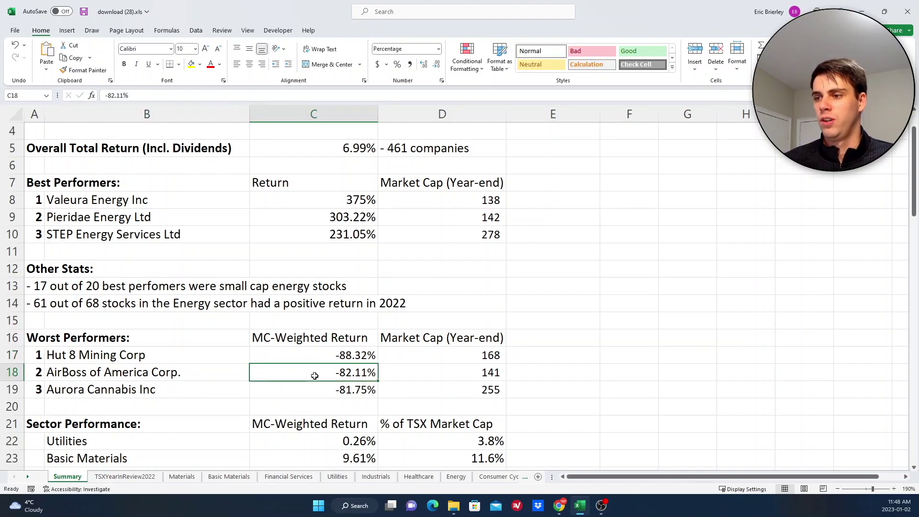
pyautogui.click(148, 388)
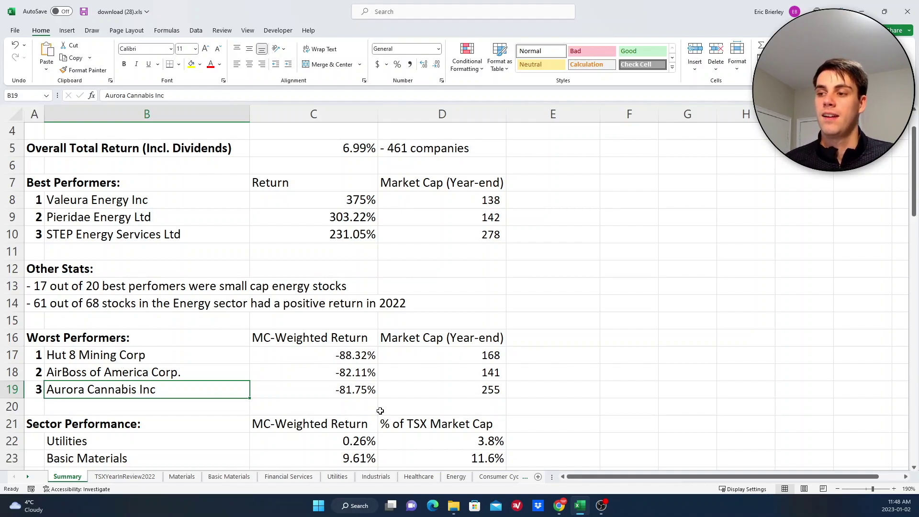
pyautogui.click(371, 392)
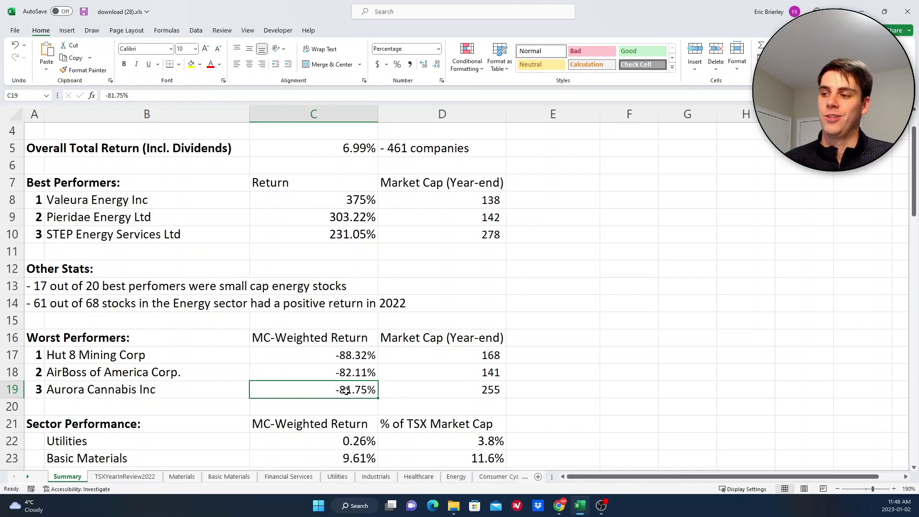
pyautogui.click(483, 389)
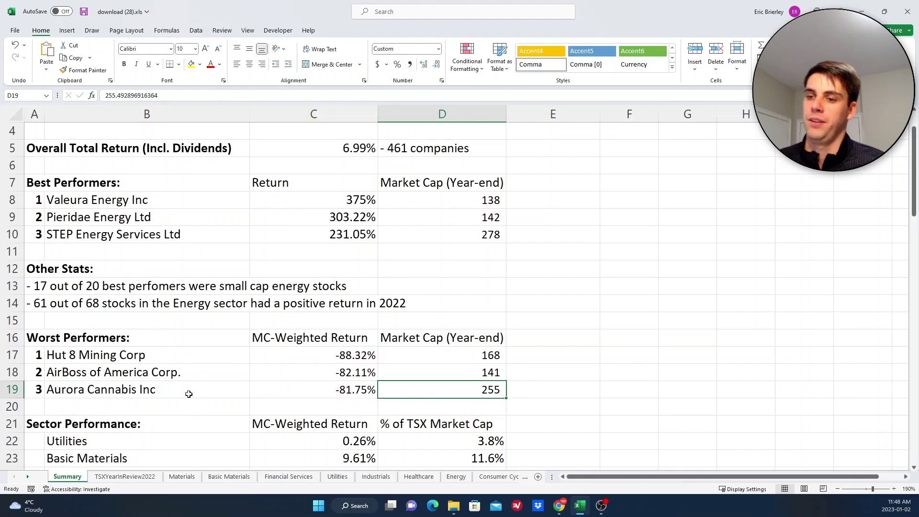
pyautogui.click(137, 354)
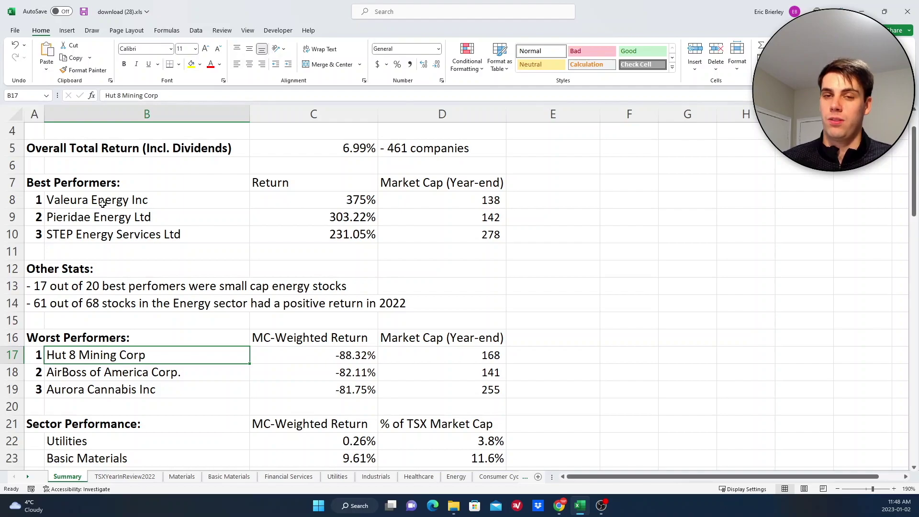
# - Sort the TSXYearInReview2022 company list by ReturnLastYear from largest to smallest
pyautogui.click(124, 476)
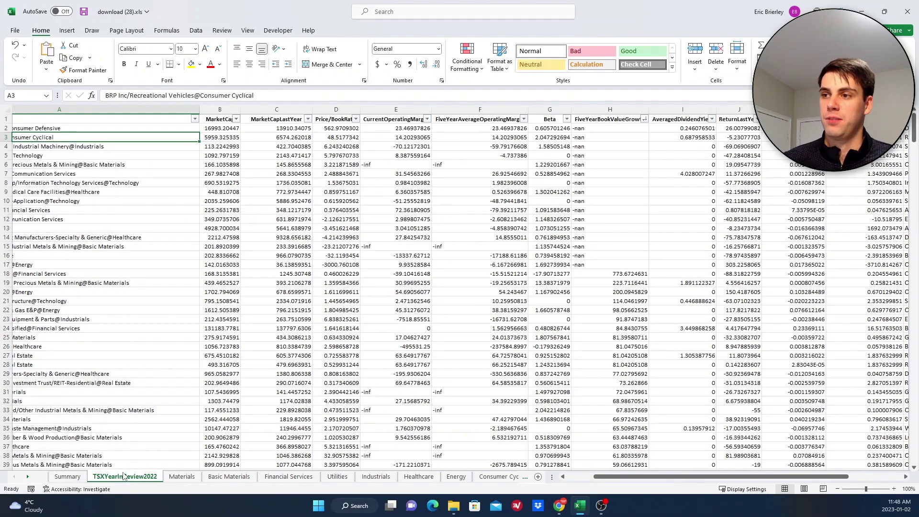
pyautogui.moveTo(626, 480); pyautogui.dragTo(685, 479)
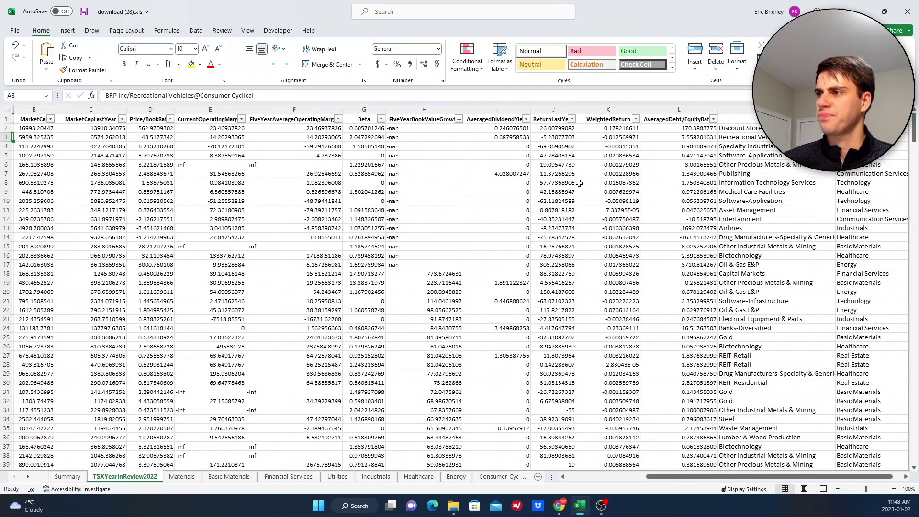
pyautogui.click(556, 130)
pyautogui.click(572, 120)
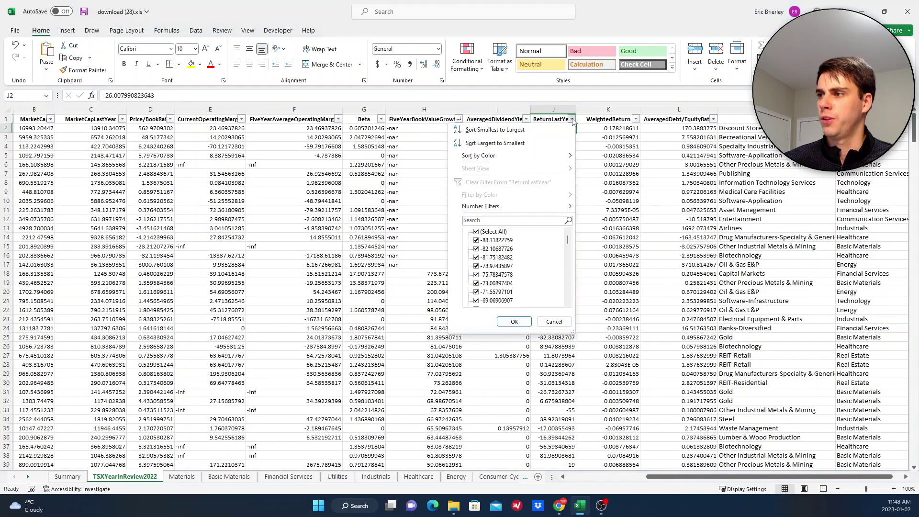
pyautogui.press('Escape')
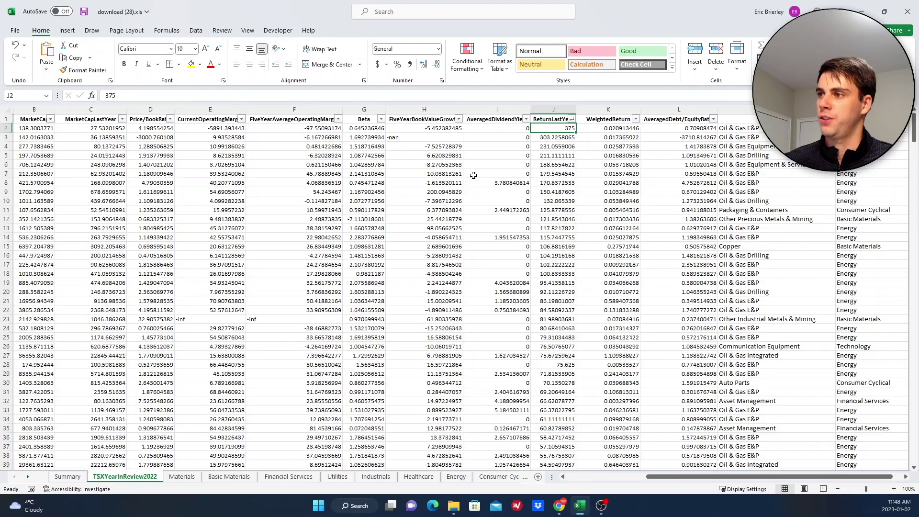
# - Enlarge the sorted list and examine the names and sectors of the top companies from Valeura Energy down to Spartan Delta
pyautogui.moveTo(690, 477); pyautogui.dragTo(615, 477)
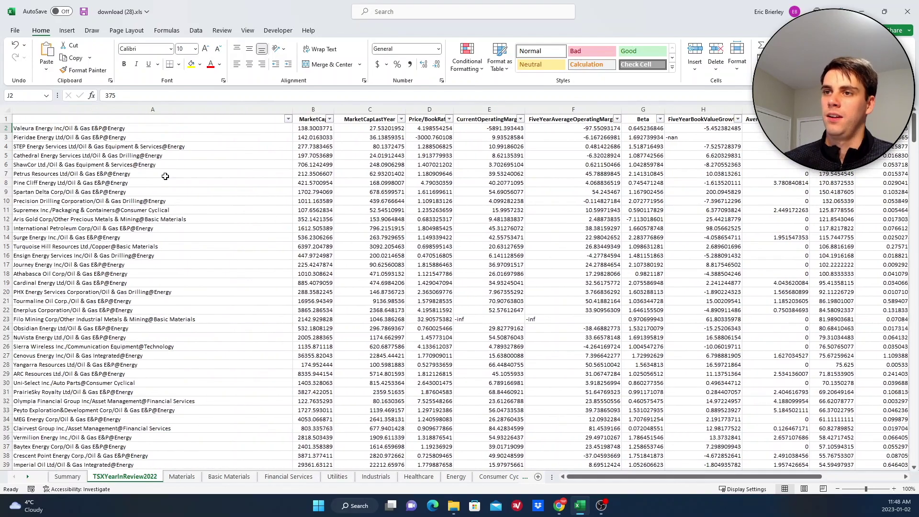
pyautogui.keyDown('ctrl'); pyautogui.scroll(5, 165, 177); pyautogui.keyUp('ctrl')
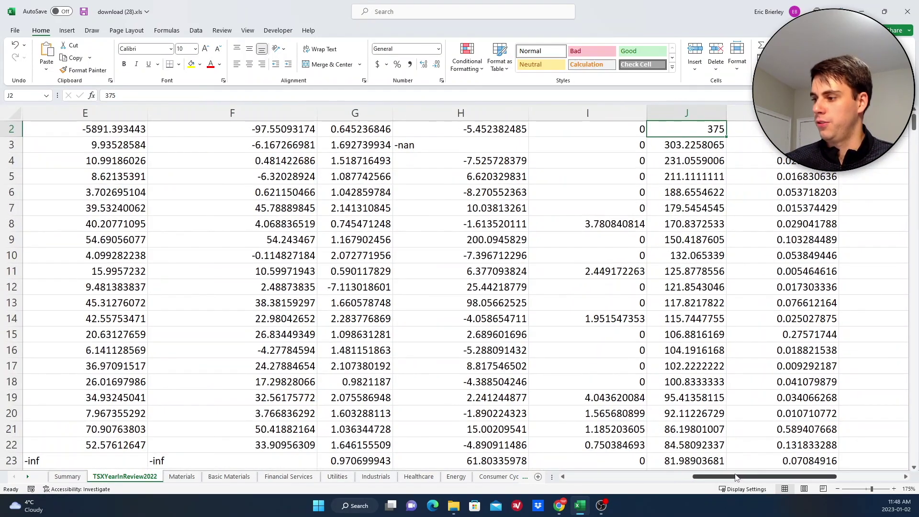
pyautogui.moveTo(747, 477); pyautogui.dragTo(622, 477)
pyautogui.scroll(1, 101, 144)
pyautogui.click(122, 144)
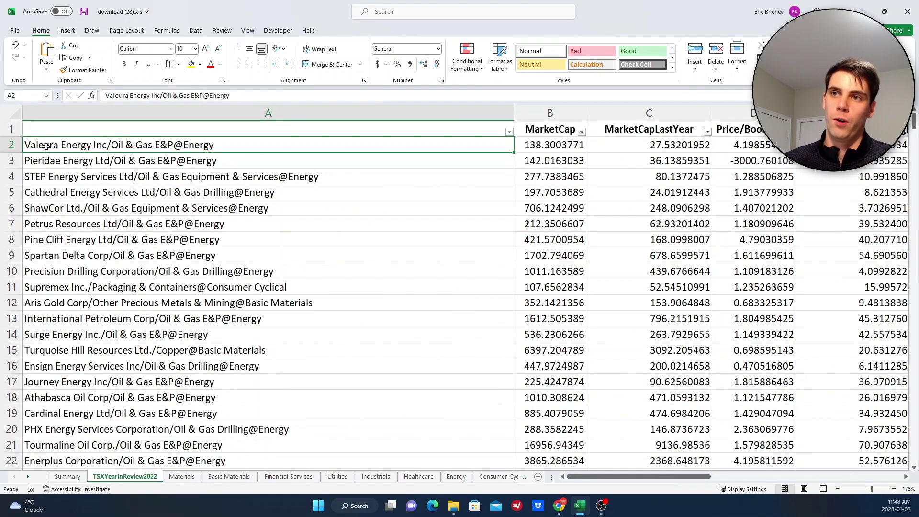
pyautogui.click(40, 161)
pyautogui.click(51, 180)
pyautogui.click(58, 196)
pyautogui.click(74, 207)
pyautogui.click(84, 230)
pyautogui.click(91, 242)
pyautogui.click(118, 255)
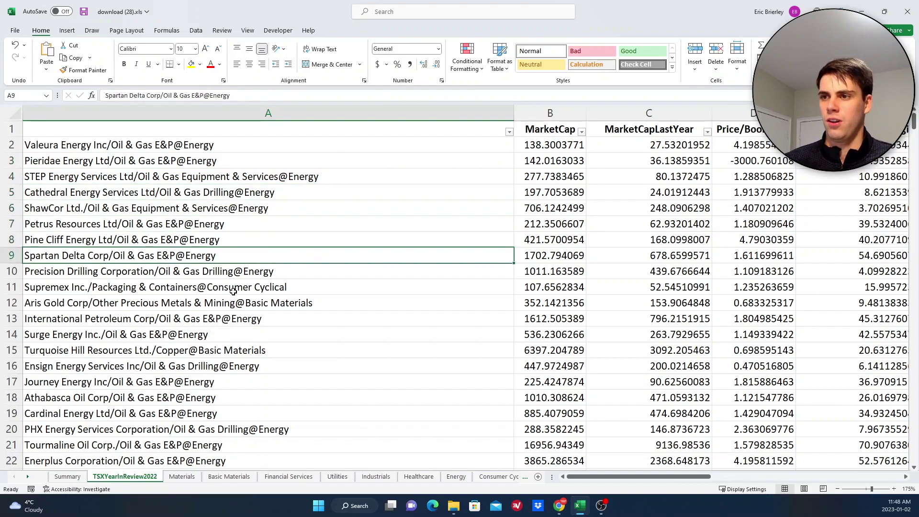
# - Look up Supremex Inc.'s market cap and last-year return, and go back to its company name
pyautogui.click(217, 289)
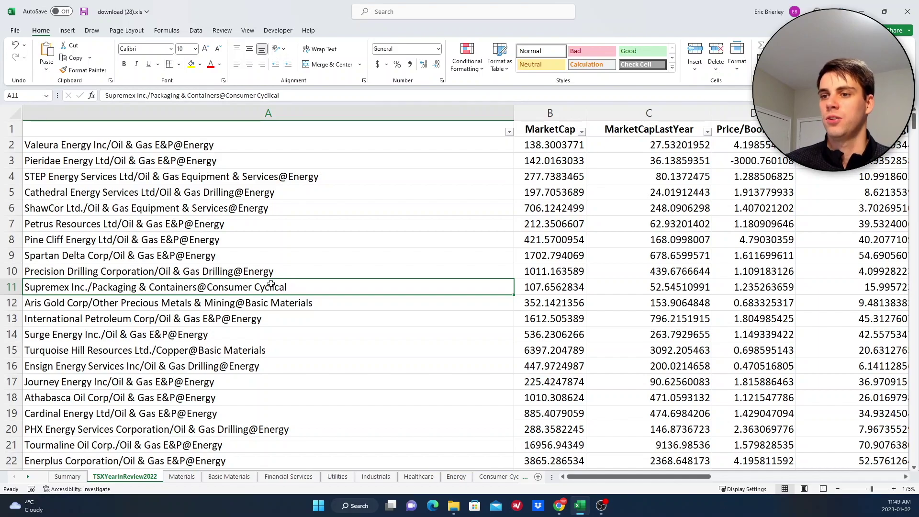
pyautogui.click(536, 287)
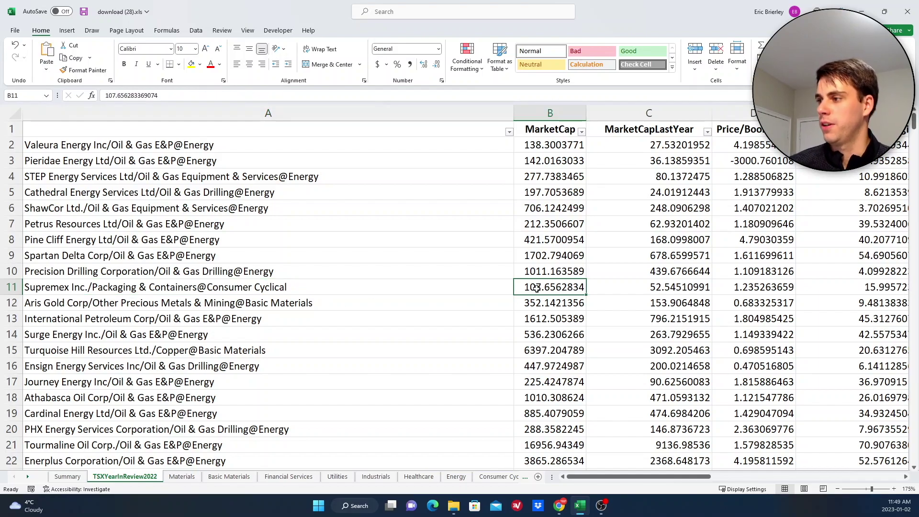
pyautogui.press('Right')
pyautogui.press('Right')
pyautogui.press('Right')
pyautogui.press('Right')
pyautogui.press('Right')
pyautogui.press('Right')
pyautogui.press('Right')
pyautogui.press('Right')
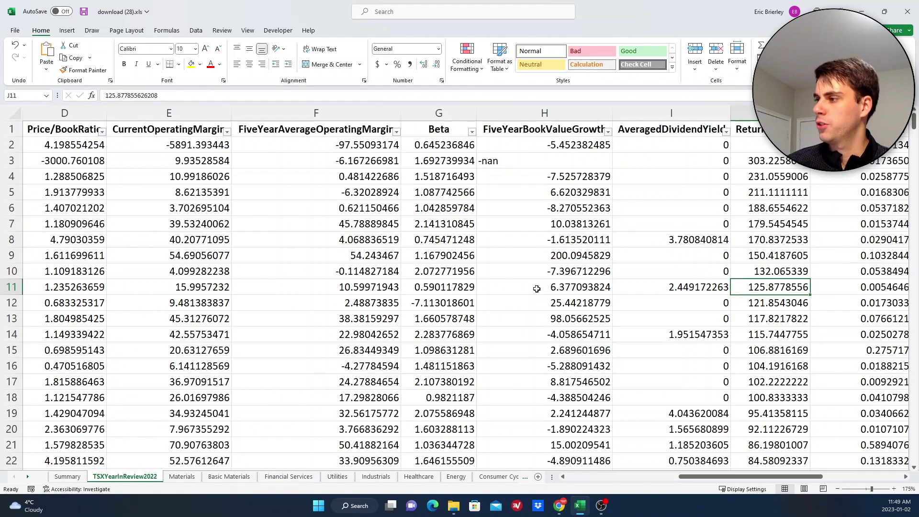
pyautogui.press('Left')
pyautogui.press('Left')
pyautogui.press('Left')
pyautogui.press('Left')
pyautogui.press('Left')
pyautogui.press('Left')
pyautogui.press('Left')
pyautogui.press('Left')
pyautogui.press('Left')
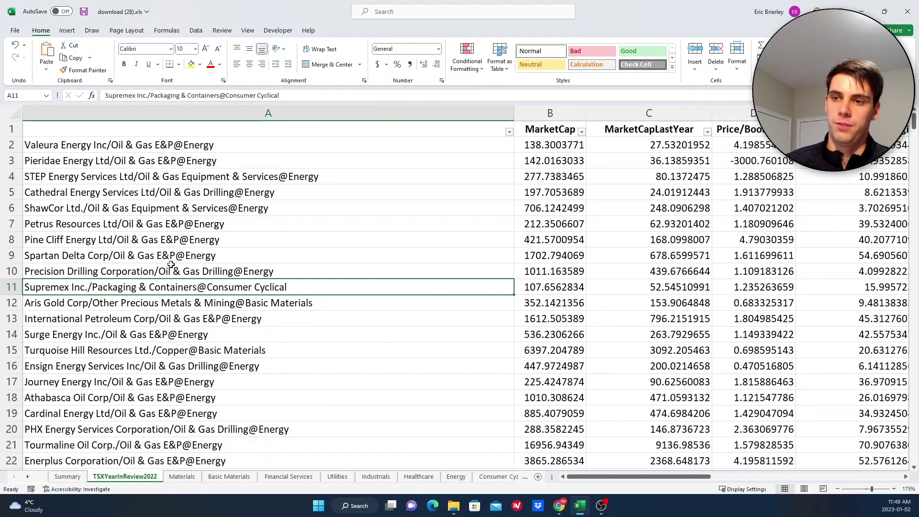
# - Examine further non-energy companies among the top returns, including Aris Gold, Turquoise Hill Resources and Olympia Financial Group
pyautogui.click(183, 305)
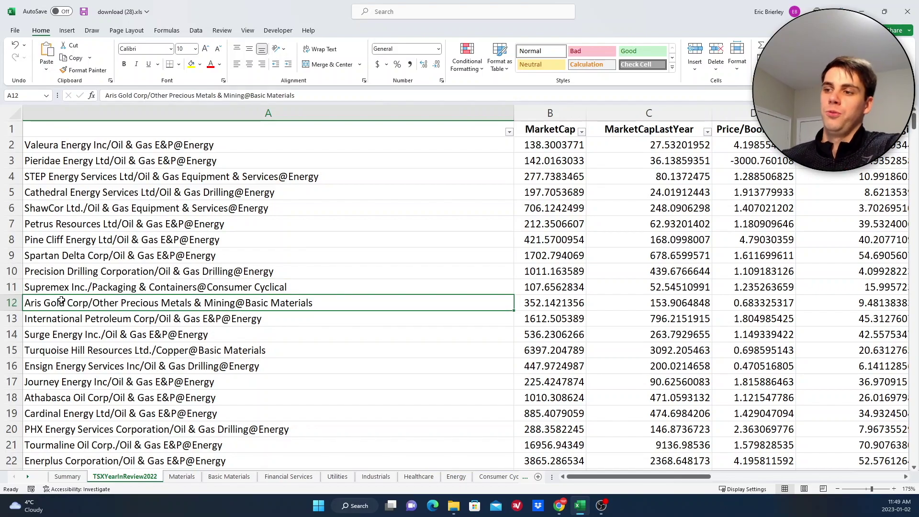
pyautogui.click(71, 349)
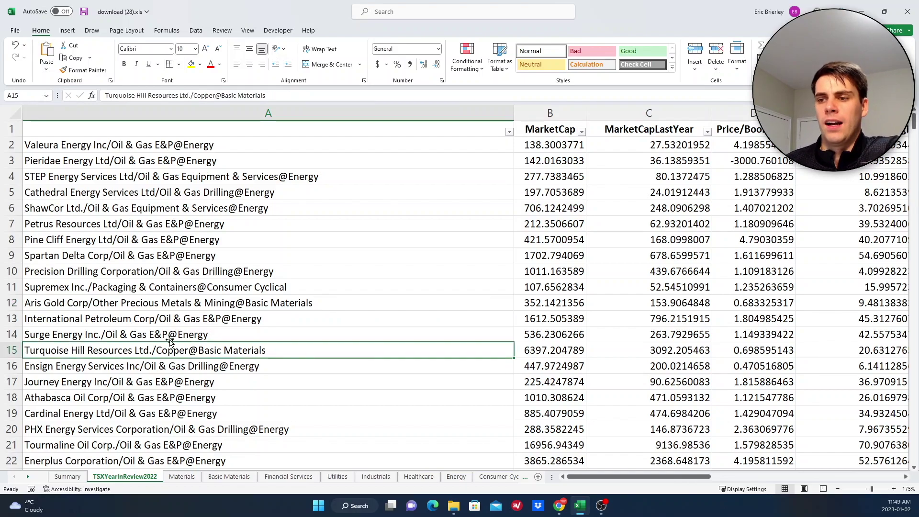
pyautogui.scroll(-2, 212, 321)
pyautogui.scroll(-2, 191, 292)
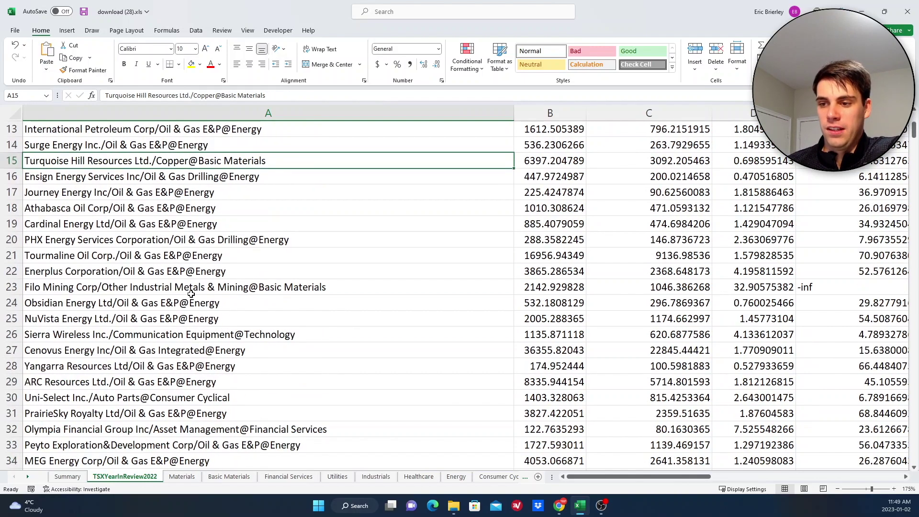
pyautogui.click(131, 423)
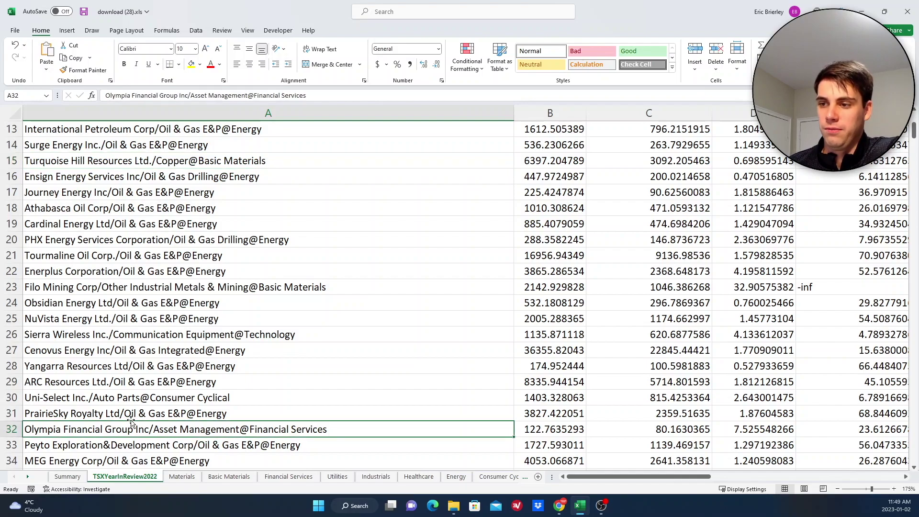
# - Look up the last-year return of Sierra Wireless Inc. in the company list
pyautogui.click(66, 332)
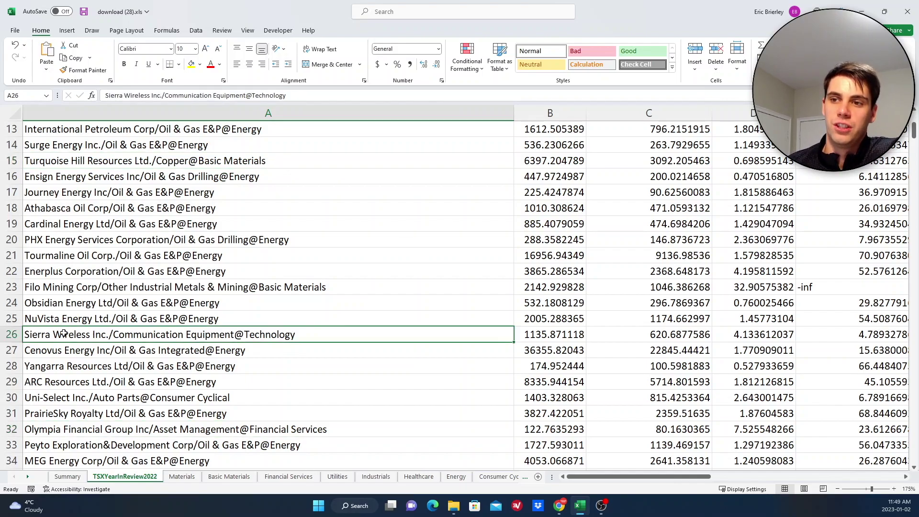
pyautogui.press('Right')
pyautogui.press('Right')
pyautogui.press('Right')
pyautogui.press('Right')
pyautogui.press('Right')
pyautogui.press('Right')
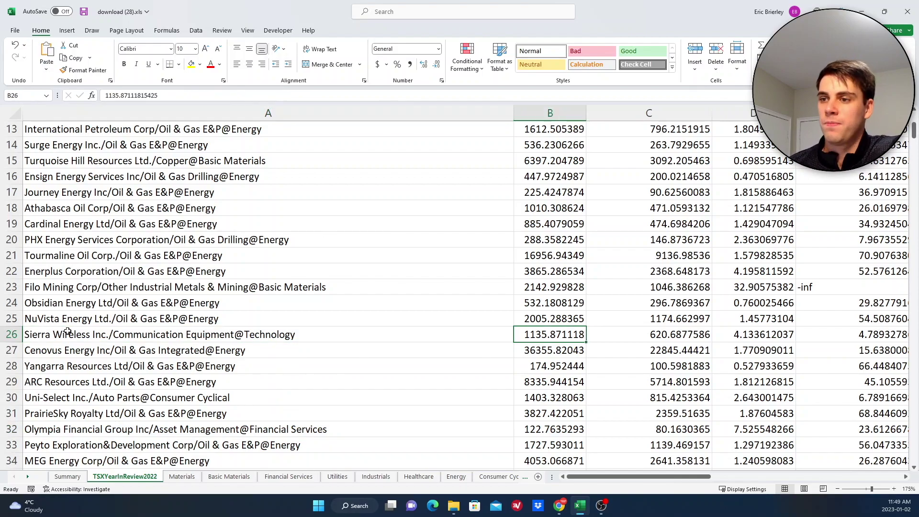
pyautogui.press('Right')
pyautogui.press('Right')
pyautogui.press('Right')
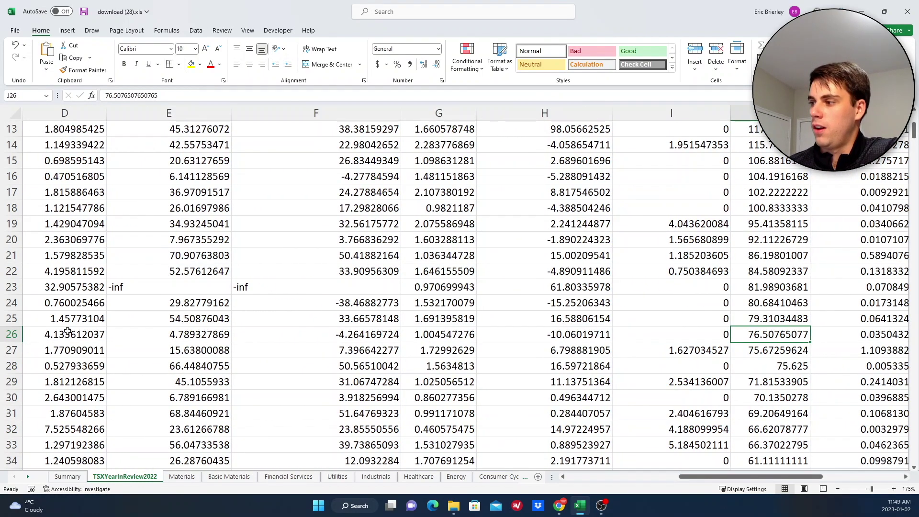
# - Return to the Summary sheet and review the worst performers and the Sector Performance table's headings, ending at the Utilities sector
pyautogui.click(67, 477)
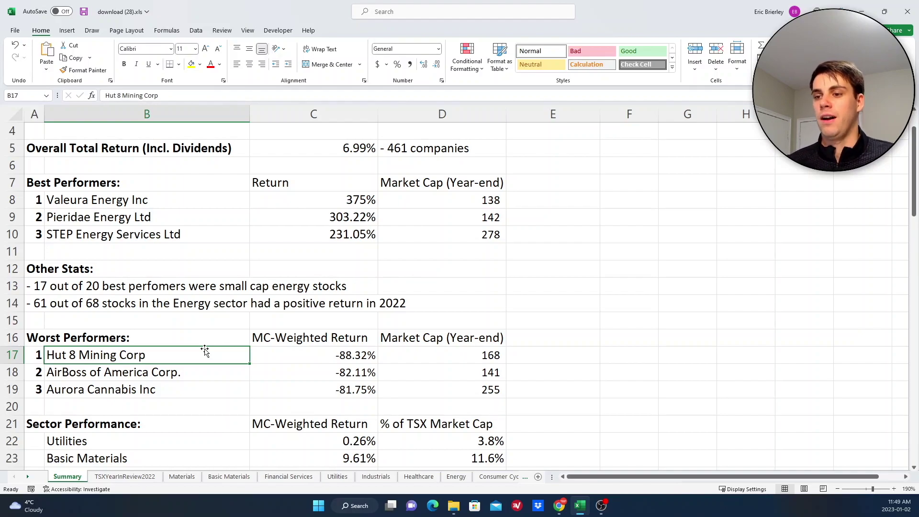
pyautogui.scroll(-2, 239, 272)
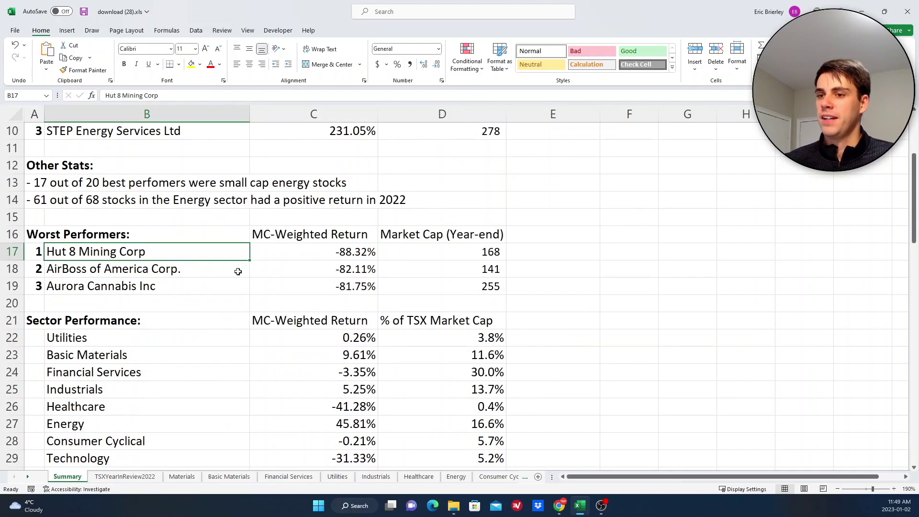
pyautogui.scroll(-2, 239, 272)
pyautogui.click(114, 215)
pyautogui.click(333, 218)
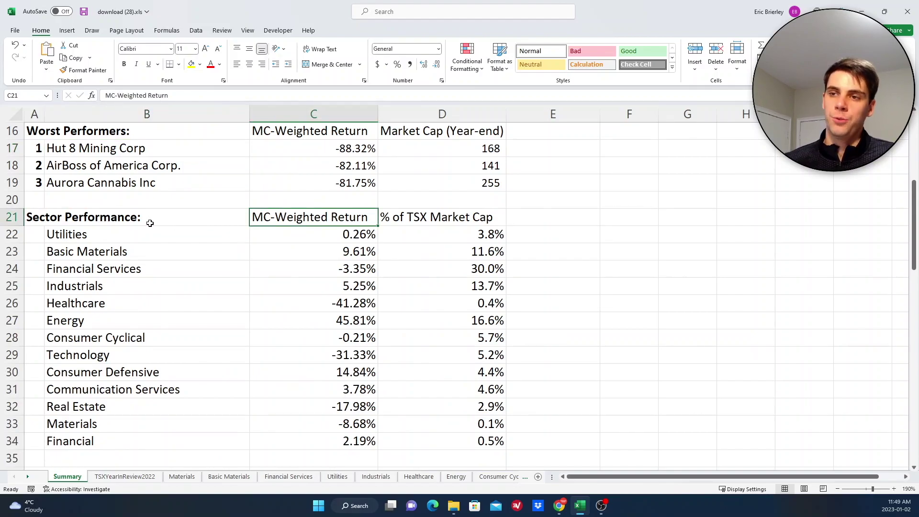
pyautogui.click(148, 238)
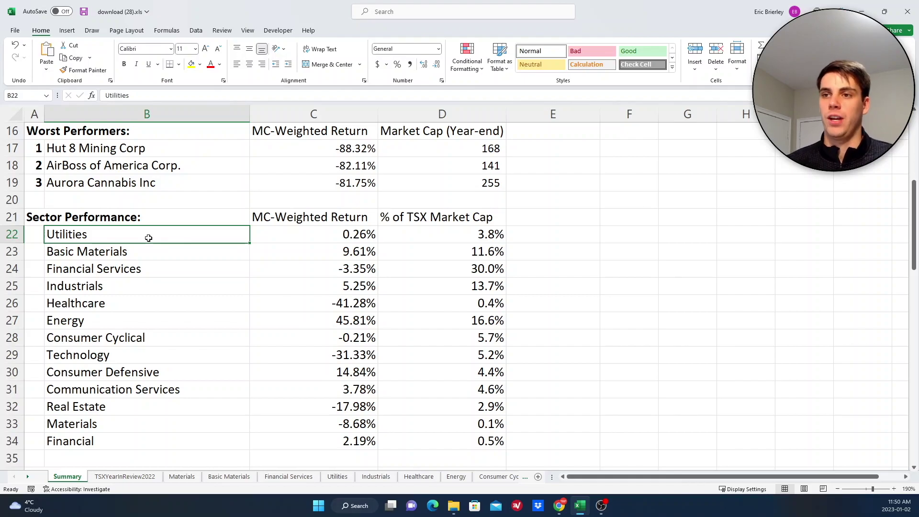
# - Compare the market-cap-weighted return and share of TSX market cap for the Energy and Financial Services sectors
pyautogui.click(271, 320)
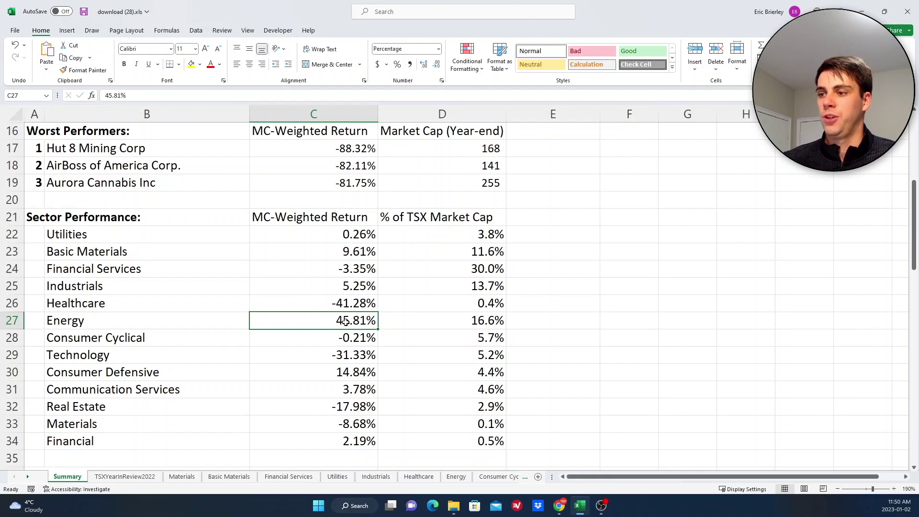
pyautogui.click(458, 325)
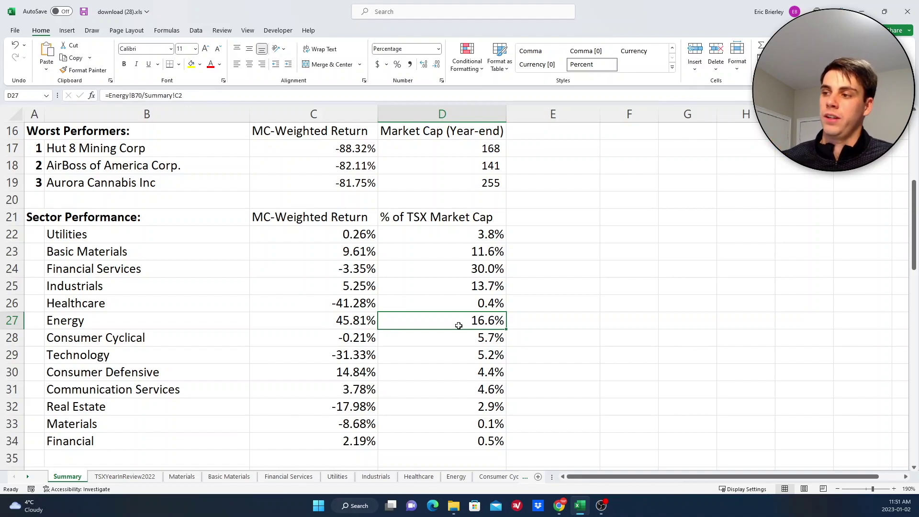
pyautogui.click(461, 270)
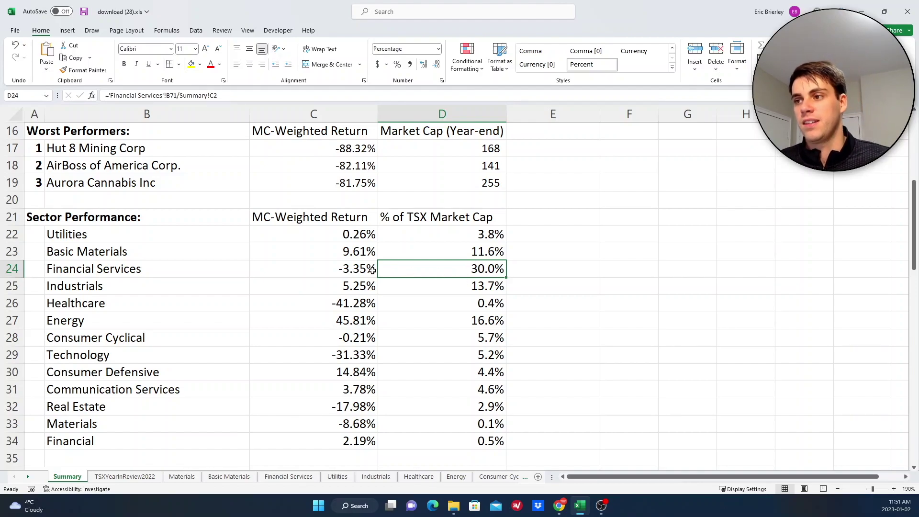
pyautogui.click(356, 269)
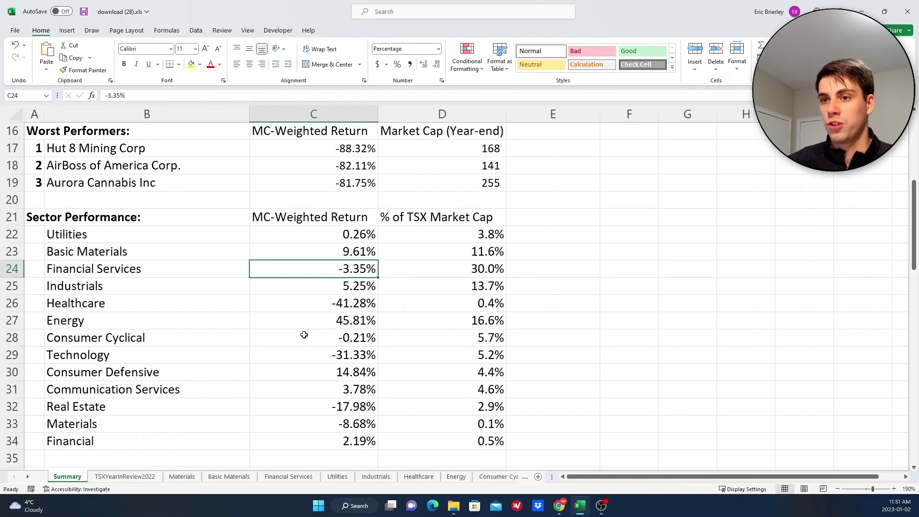
# - Check the market-cap-weighted returns of the Healthcare, Real Estate, Consumer Defensive and Technology sectors
pyautogui.click(324, 309)
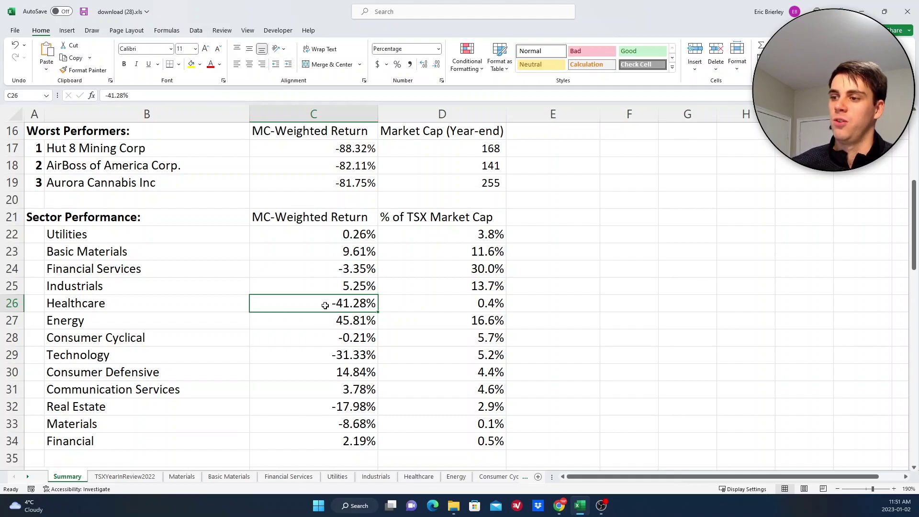
pyautogui.click(345, 408)
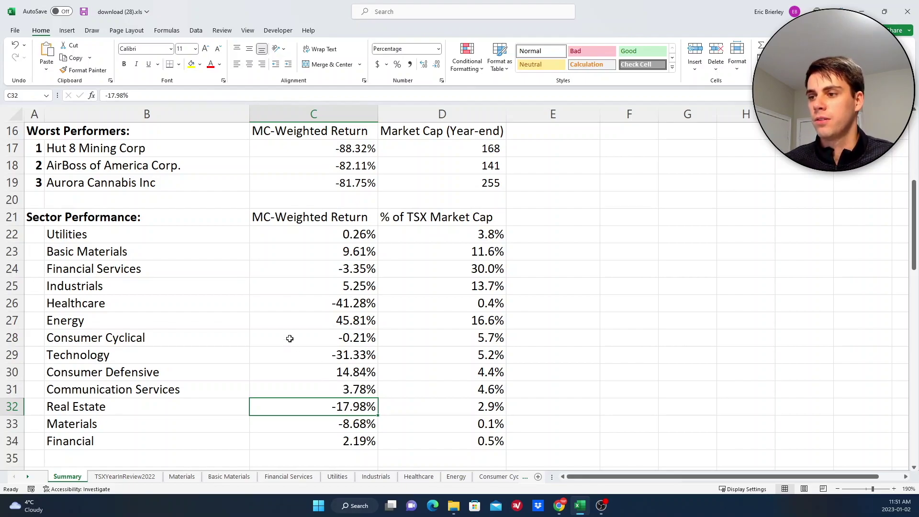
pyautogui.click(175, 371)
pyautogui.click(323, 375)
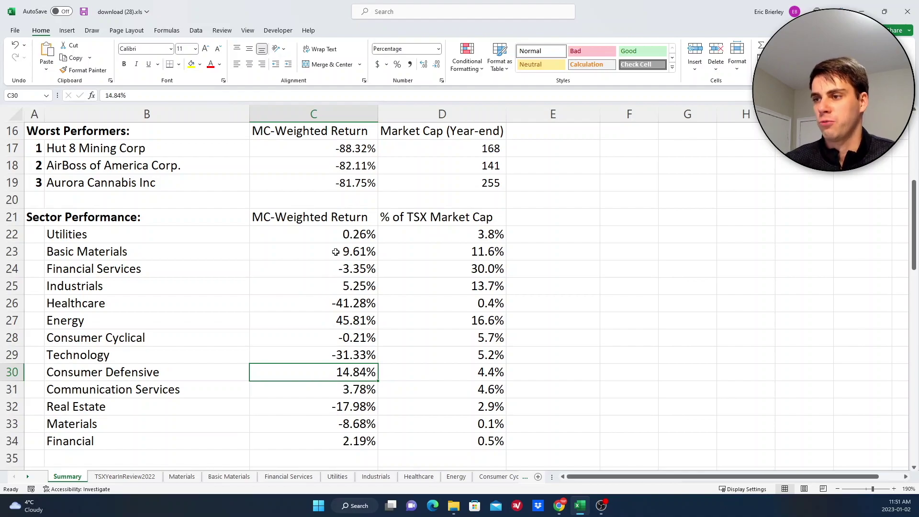
pyautogui.click(169, 354)
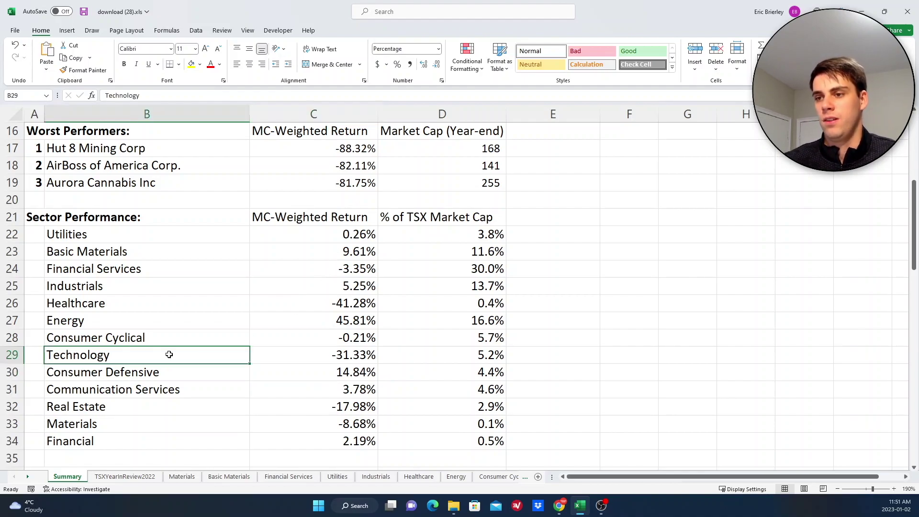
pyautogui.click(348, 355)
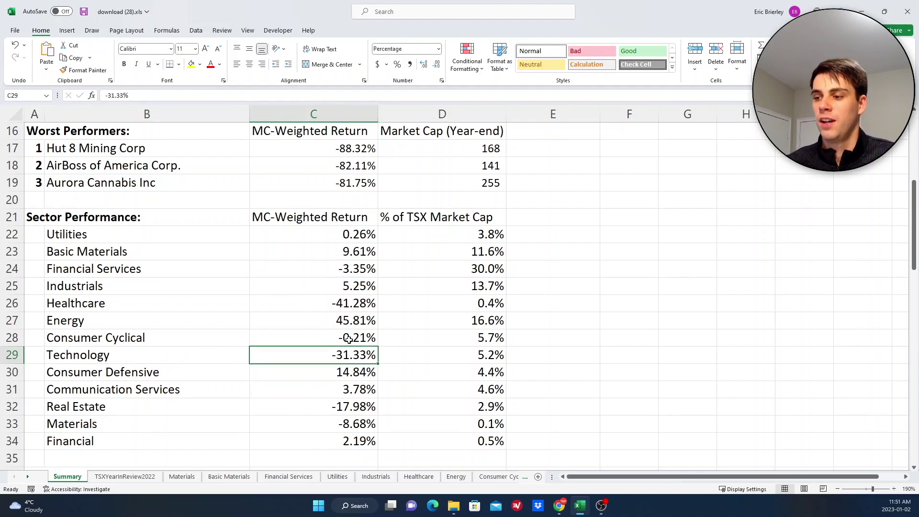
# - Open the Technology sheet, enlarge it, and compare Shopify's weighted return with the sector's total weighted return
pyautogui.click(27, 477)
pyautogui.click(27, 476)
pyautogui.click(445, 480)
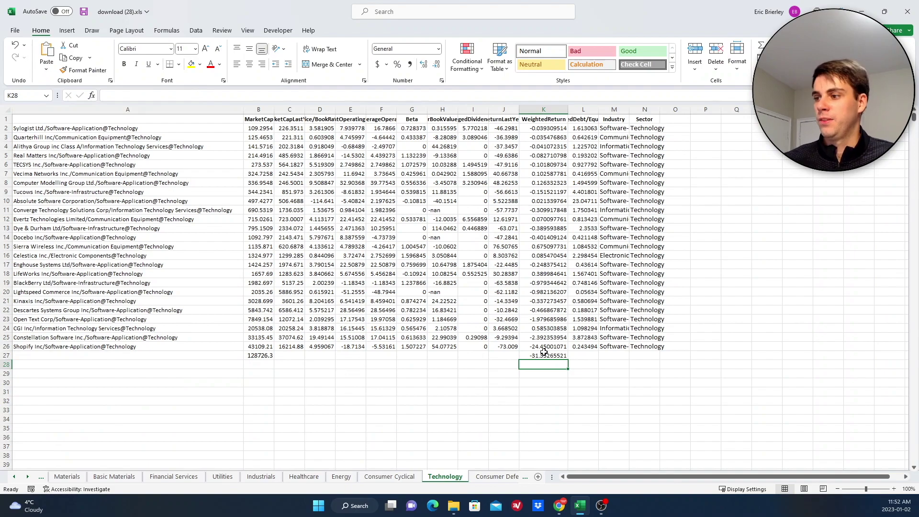
pyautogui.scroll(2, 569, 354)
pyautogui.click(716, 374)
pyautogui.scroll(1, 718, 373)
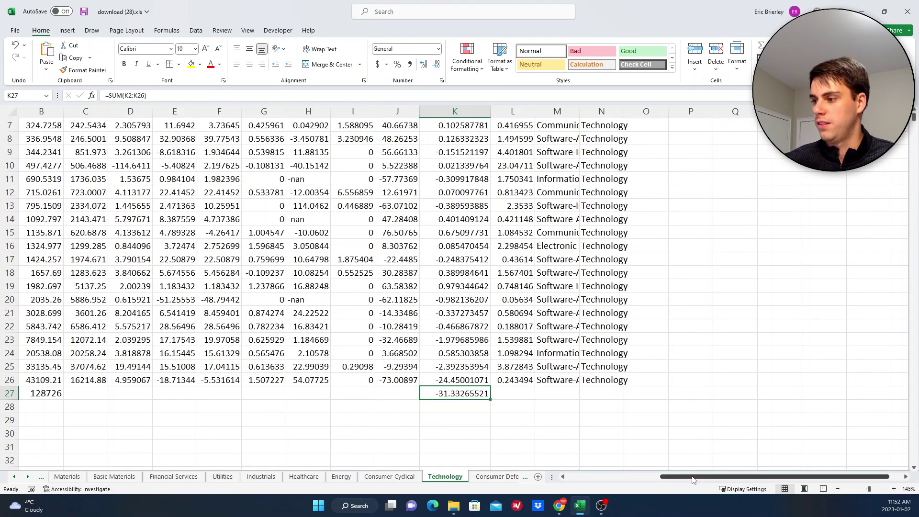
pyautogui.hscroll(-3, 696, 476)
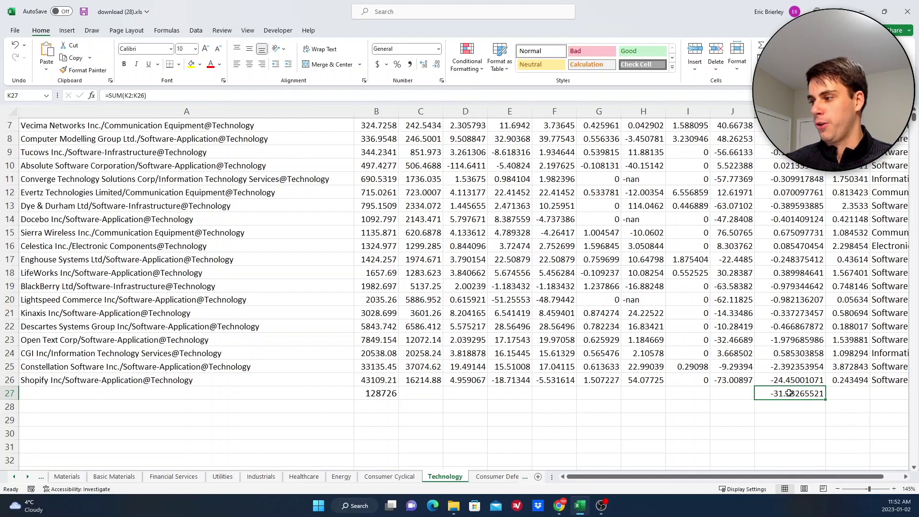
pyautogui.click(786, 380)
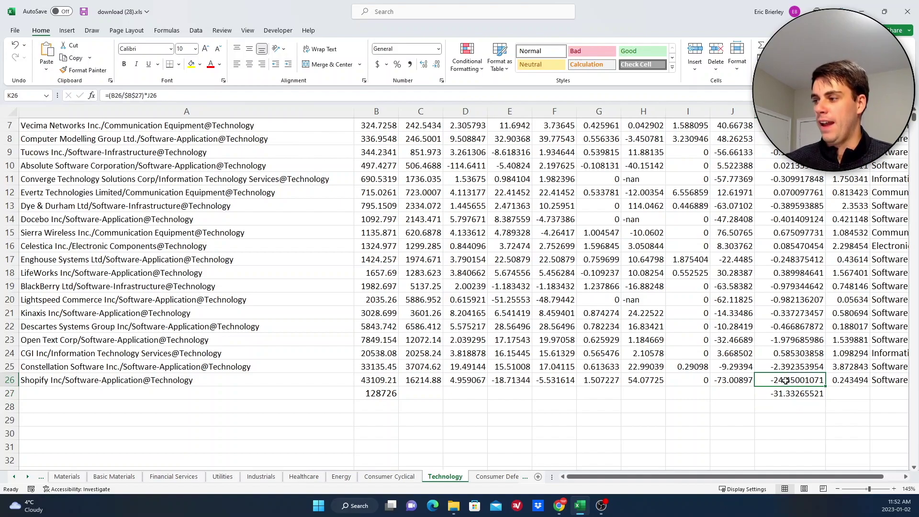
pyautogui.click(780, 393)
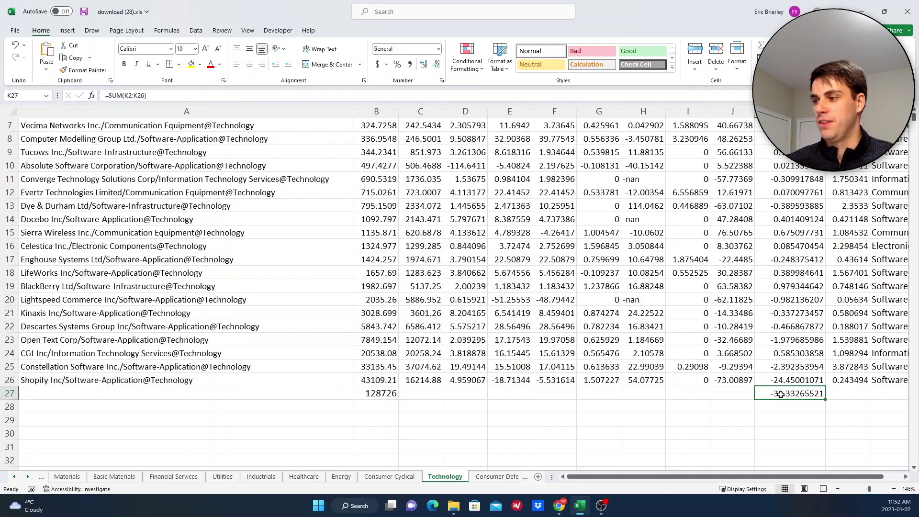
# - Examine Shopify Inc's current and last-year market caps and its weighted return, and compare it with Constellation Software's weighted return
pyautogui.click(150, 380)
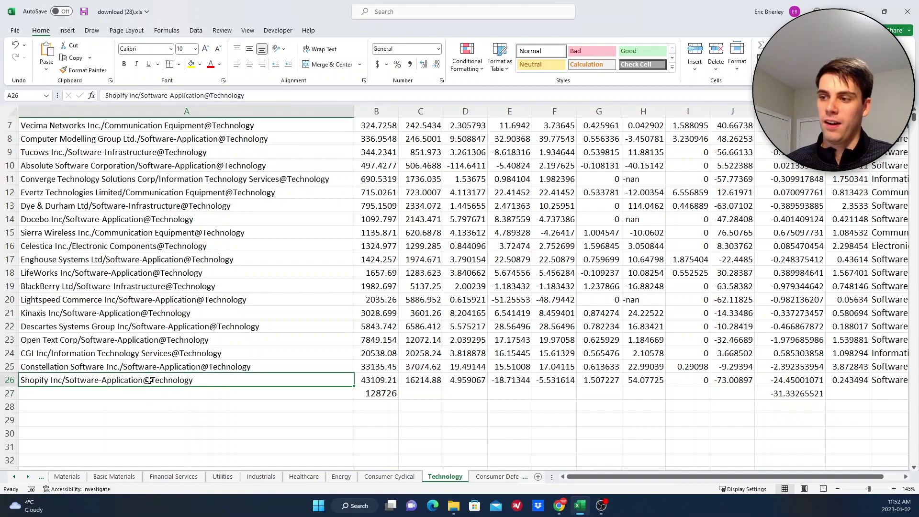
pyautogui.click(377, 380)
pyautogui.scroll(2, 392, 286)
pyautogui.scroll(-2, 392, 285)
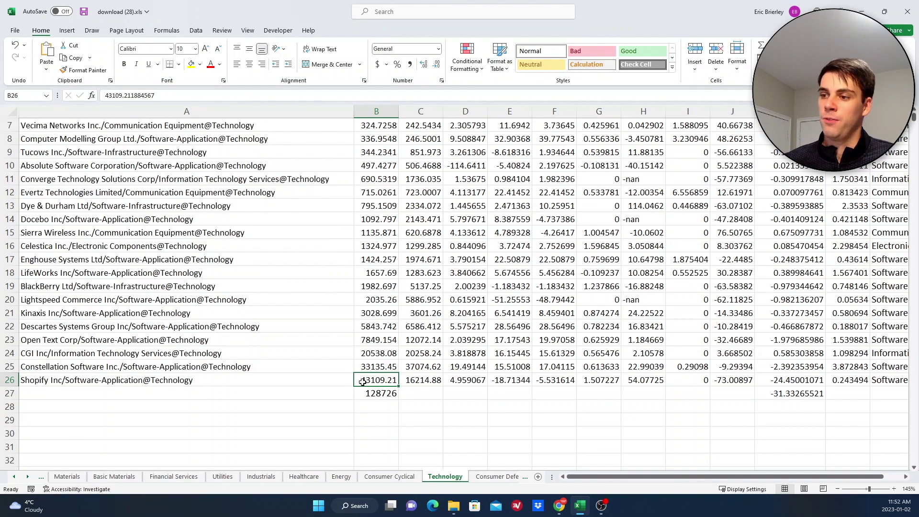
pyautogui.click(416, 379)
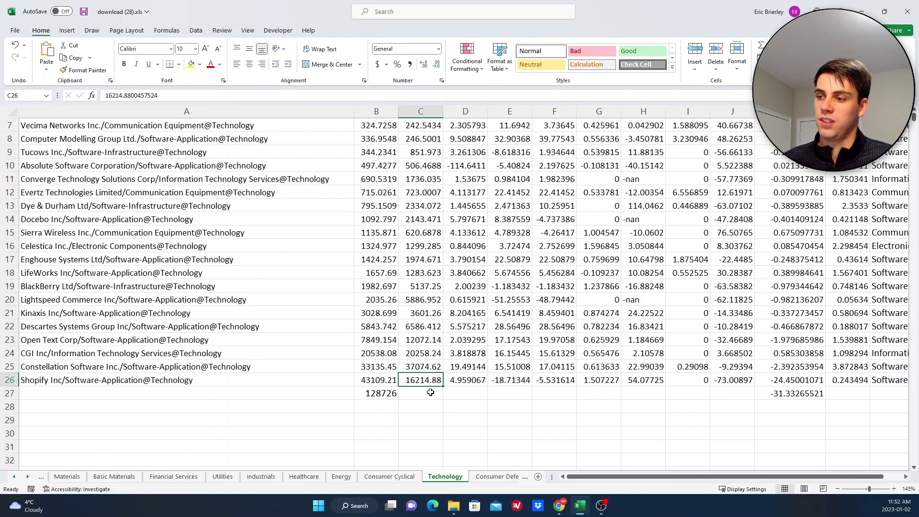
pyautogui.click(810, 379)
pyautogui.click(789, 367)
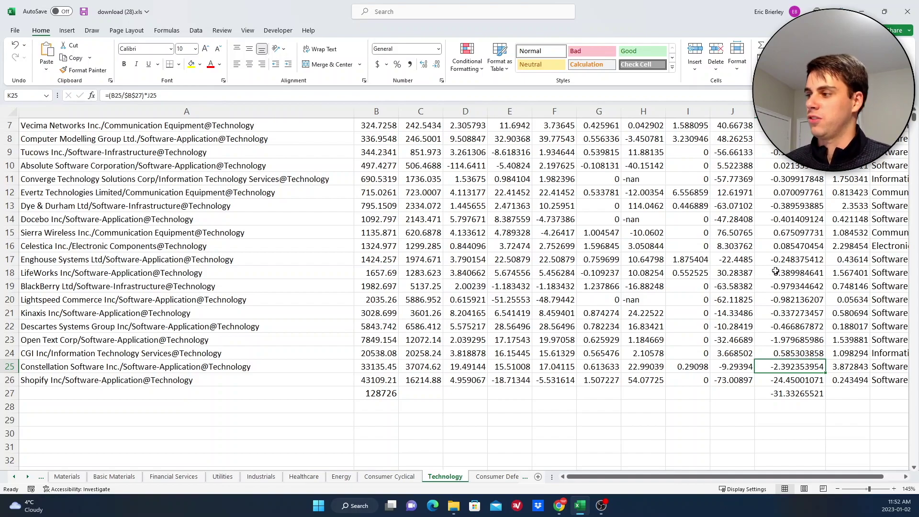
# - Look up the last-year returns of Computer Modelling Group and Vecima Networks, and identify both companies in the name column
pyautogui.scroll(2, 796, 275)
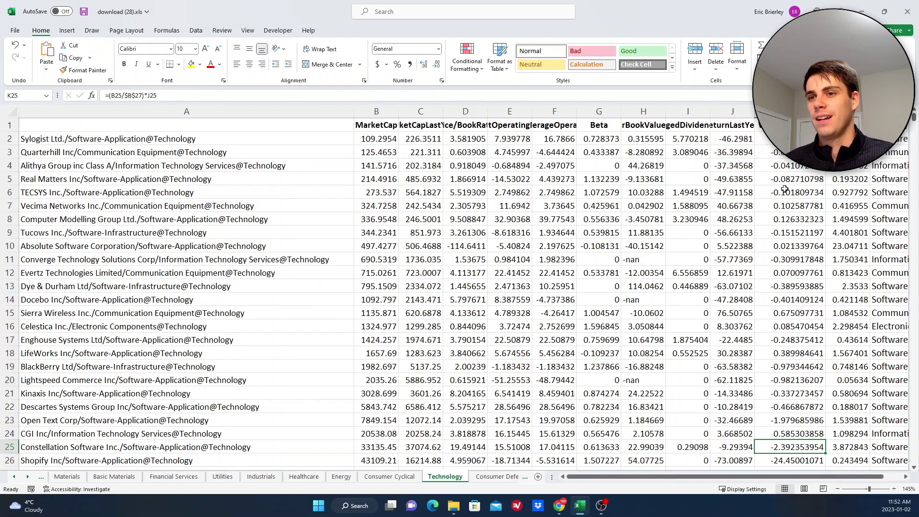
pyautogui.click(781, 218)
pyautogui.click(737, 219)
pyautogui.click(732, 208)
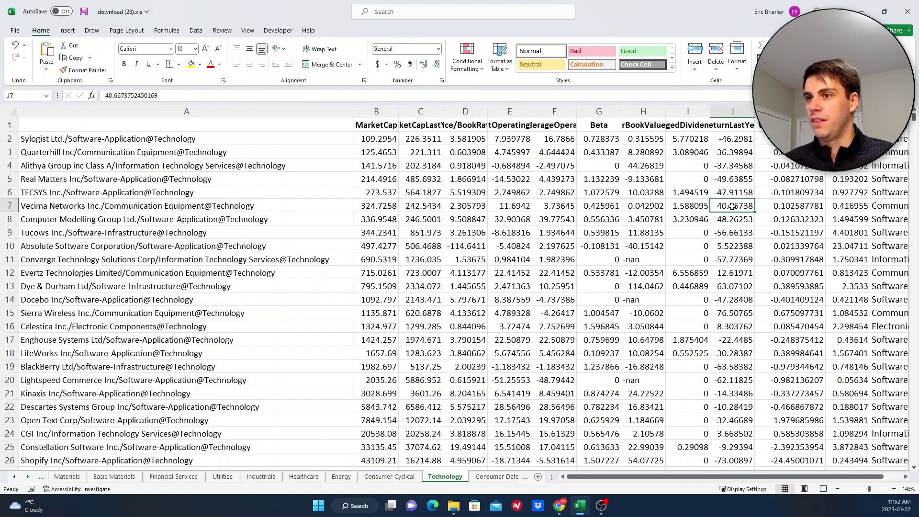
pyautogui.click(72, 205)
pyautogui.click(71, 218)
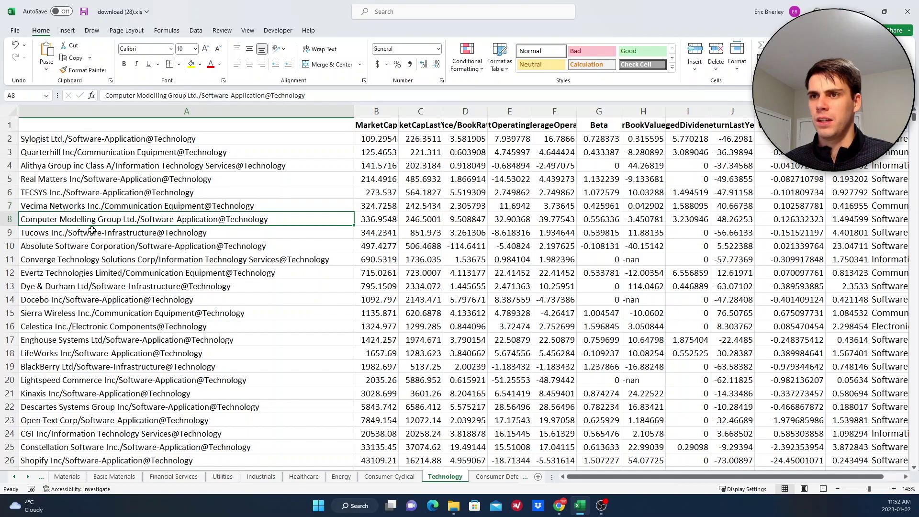
pyautogui.click(63, 206)
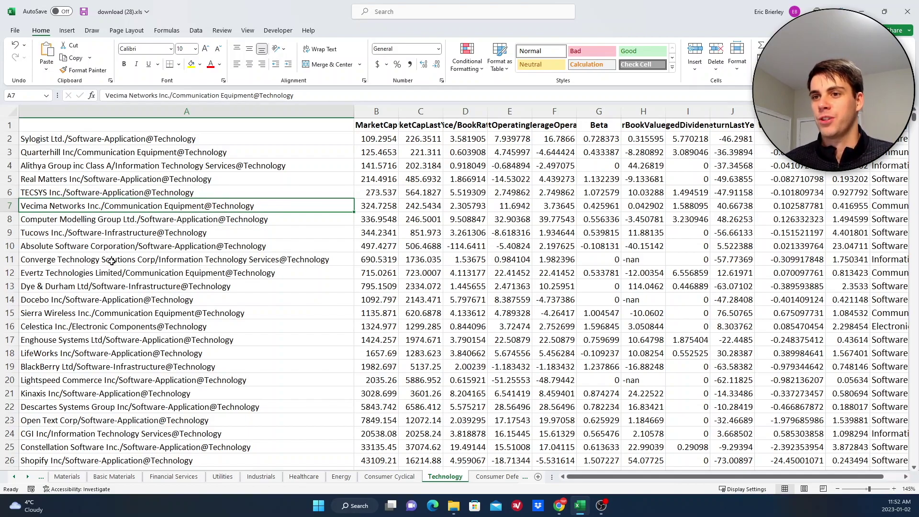
# - Check the weighted returns of LifeWorks Inc and Celestica Inc. in the technology company list
pyautogui.scroll(-1, 158, 266)
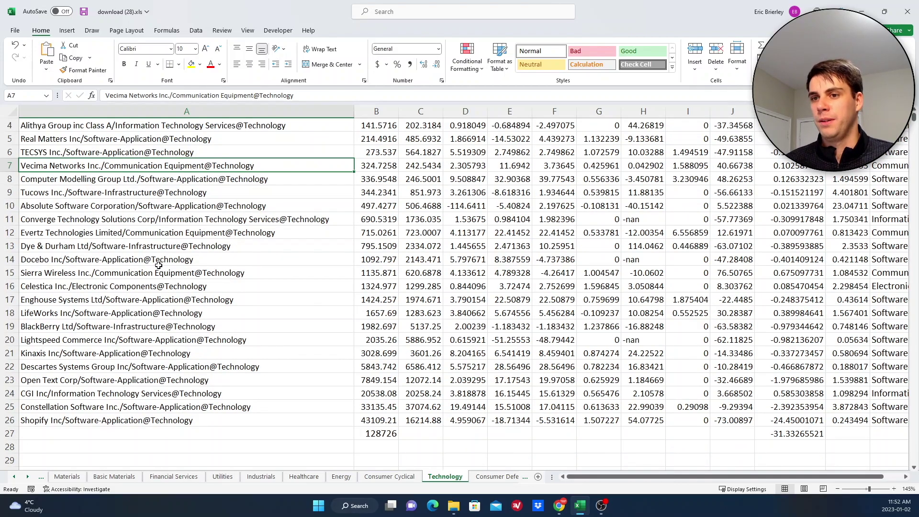
pyautogui.click(789, 311)
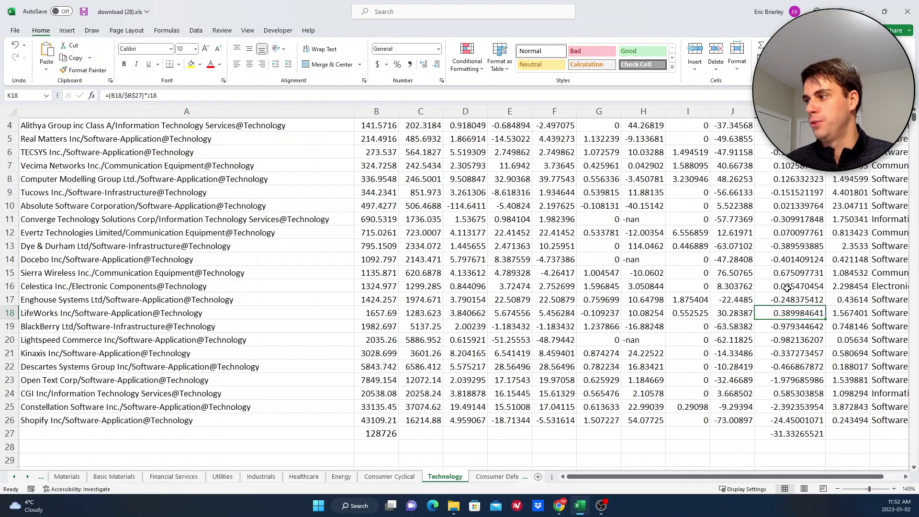
pyautogui.click(784, 285)
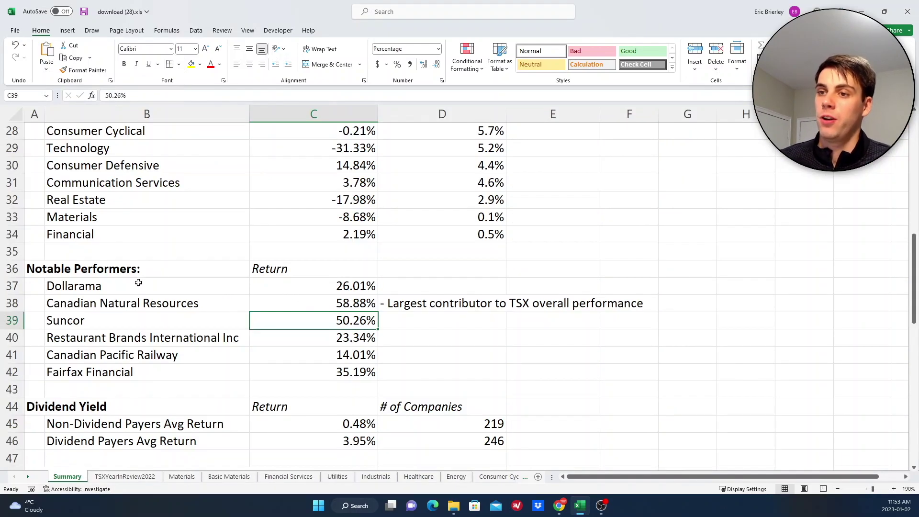
# - Review the Notable Performers on the Summary sheet, checking the returns of Dollarama and Canadian Natural Resources
pyautogui.click(137, 284)
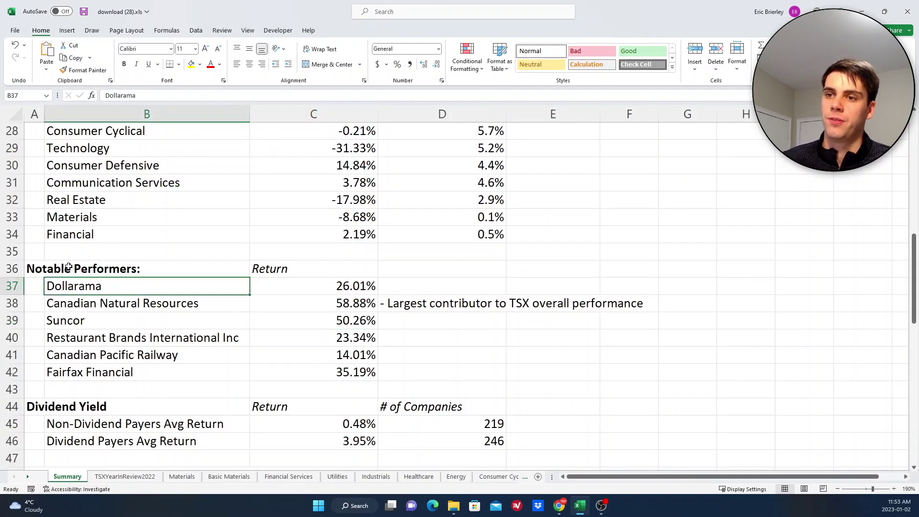
pyautogui.click(39, 267)
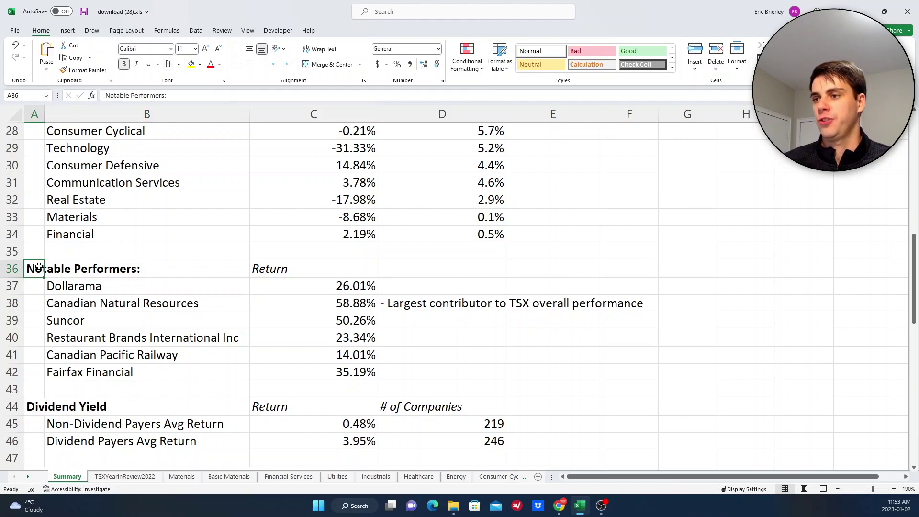
pyautogui.click(80, 283)
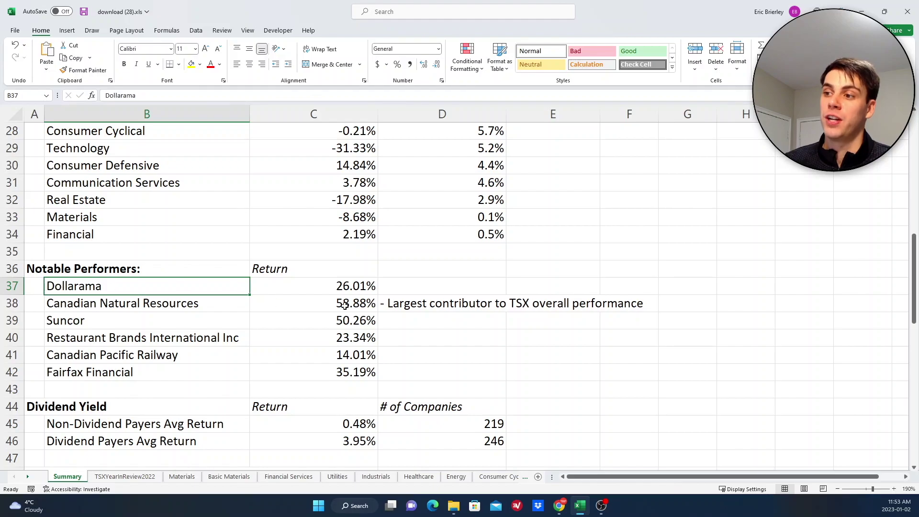
pyautogui.click(341, 284)
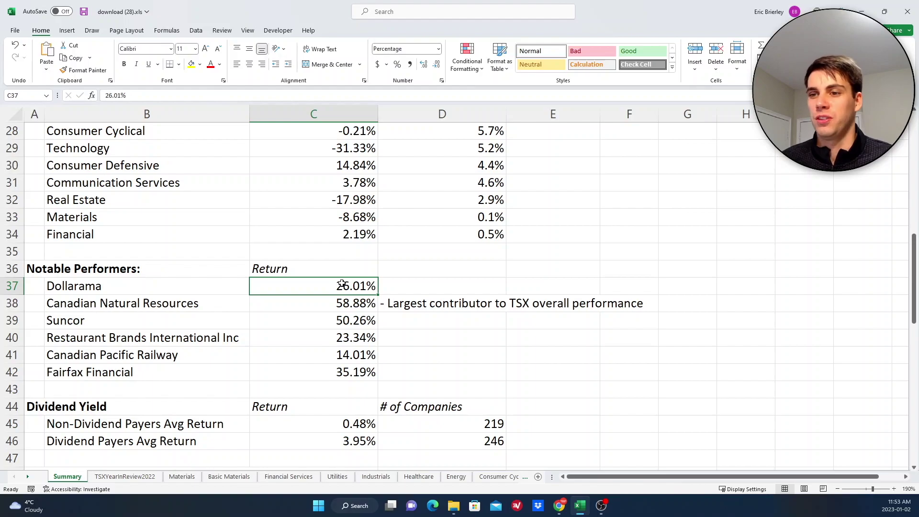
pyautogui.click(173, 305)
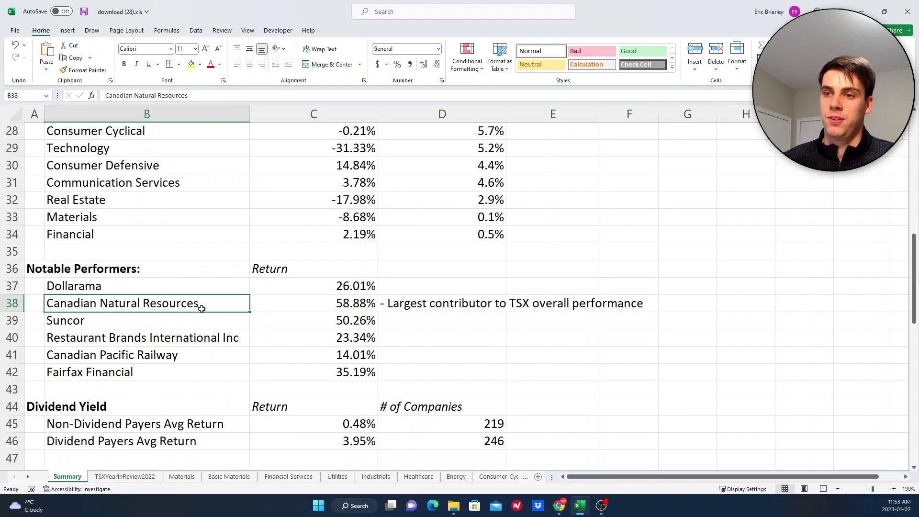
pyautogui.click(329, 305)
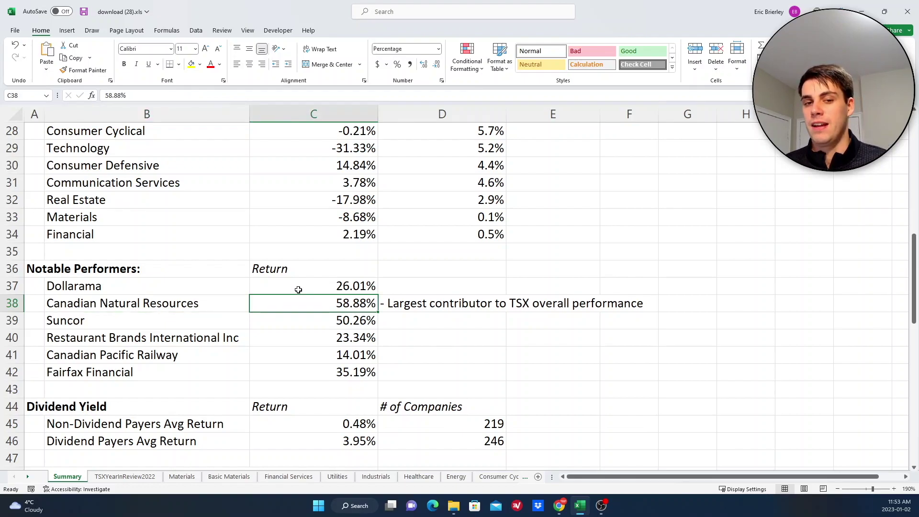
# - Read the note beside Canadian Natural Resources under Notable Performers and check the returns of Canadian Natural Resources and Suncor
pyautogui.click(450, 304)
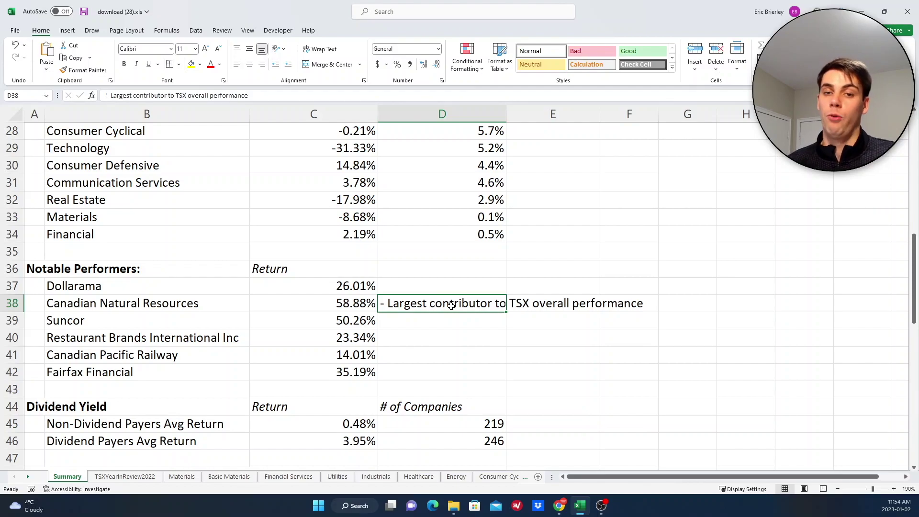
pyautogui.click(360, 300)
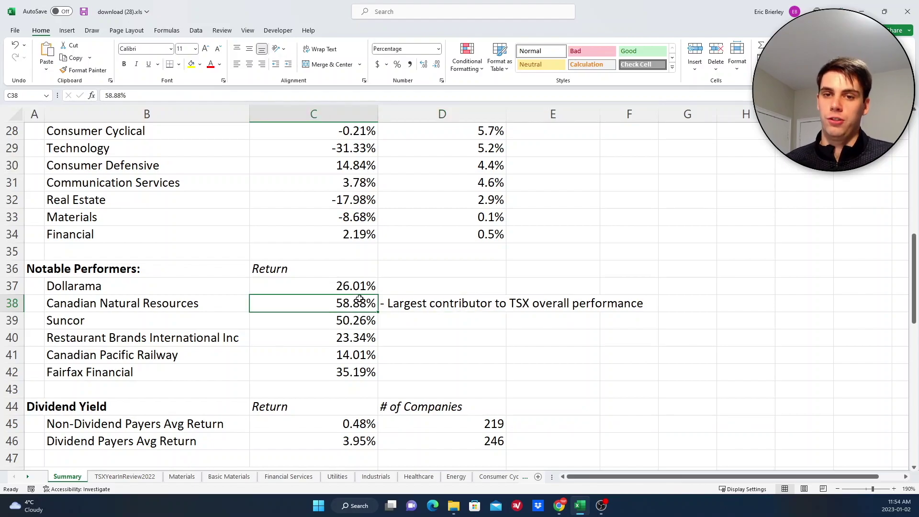
pyautogui.click(347, 320)
pyautogui.click(113, 315)
pyautogui.click(360, 320)
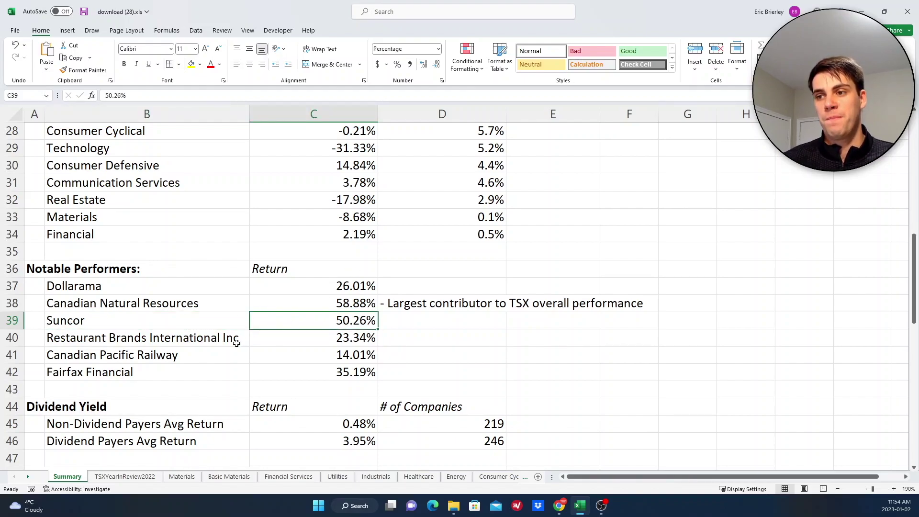
# - Check the returns of Restaurant Brands International Inc and Canadian Pacific Railway in the Notable Performers list
pyautogui.click(170, 335)
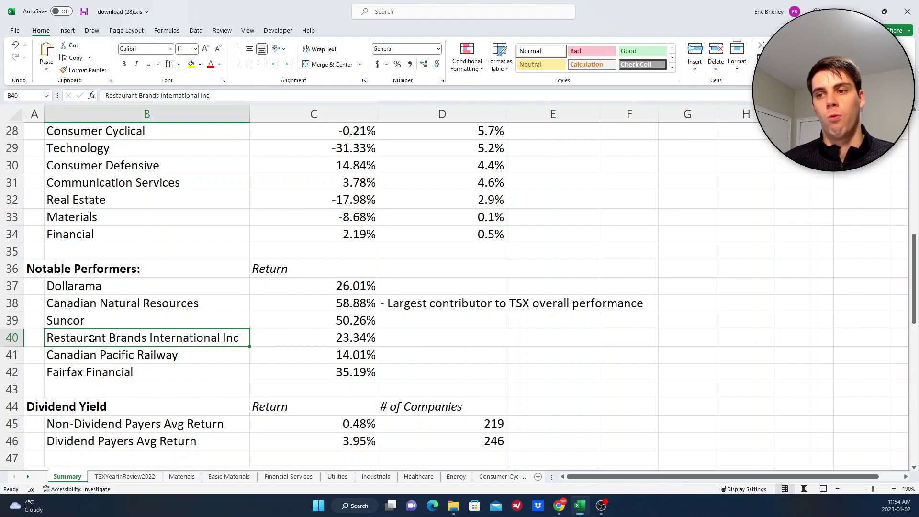
pyautogui.click(324, 339)
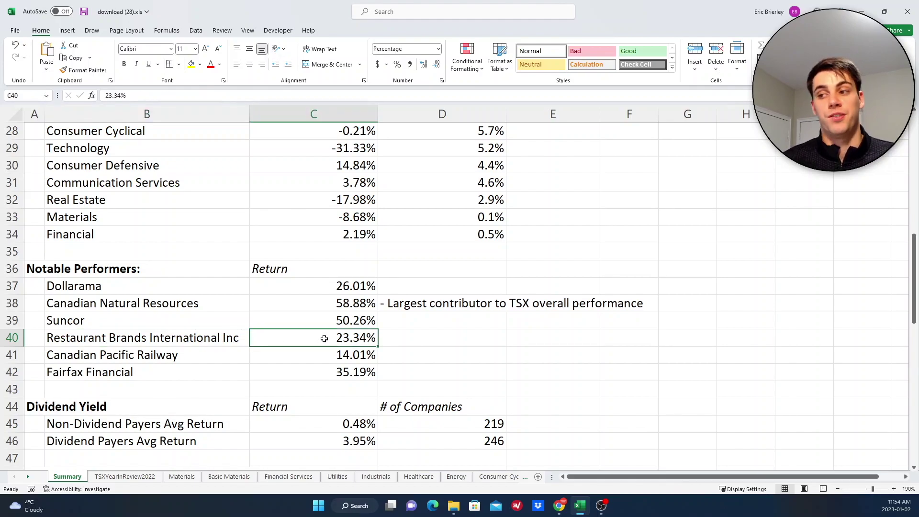
pyautogui.click(200, 356)
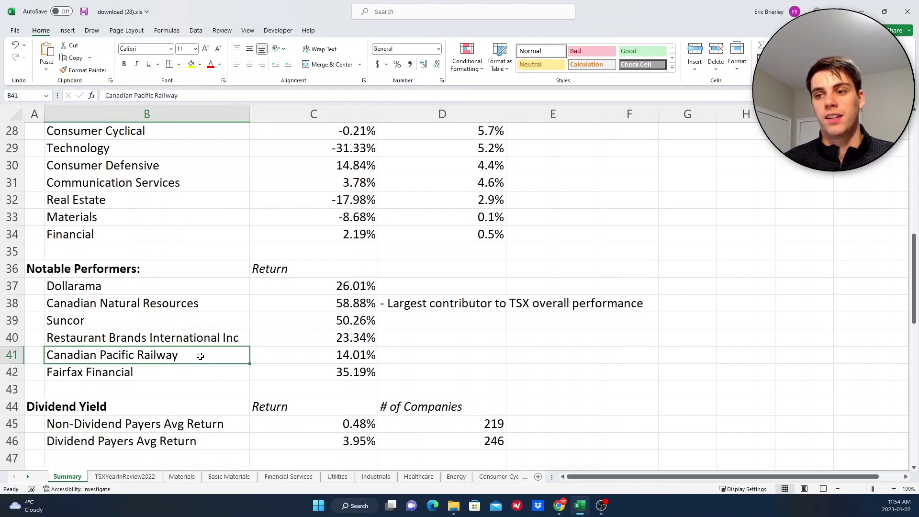
pyautogui.click(336, 360)
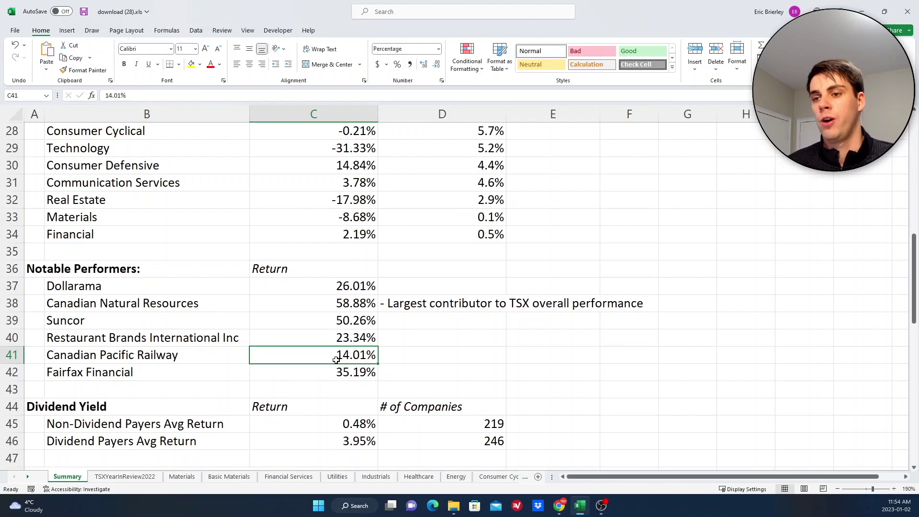
pyautogui.click(193, 355)
pyautogui.click(322, 354)
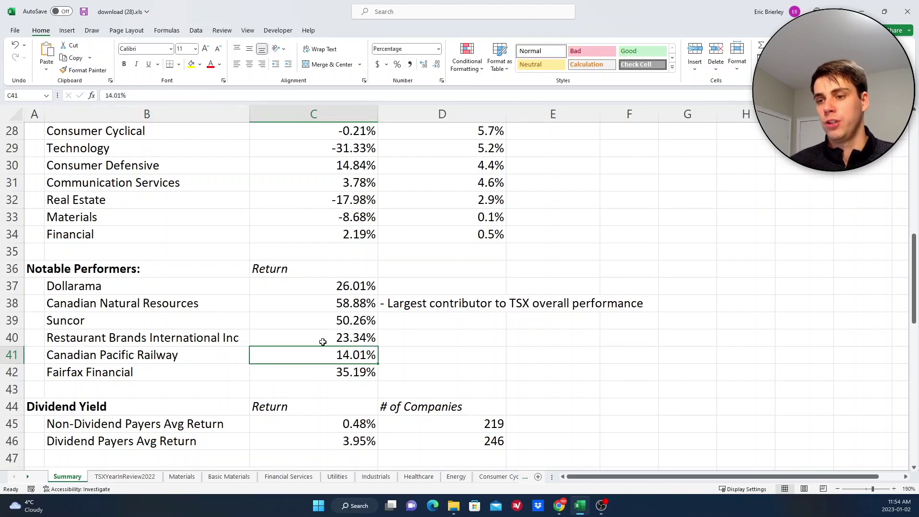
# - Look up Fairfax Financial's return at the end of the Notable Performers list
pyautogui.click(164, 372)
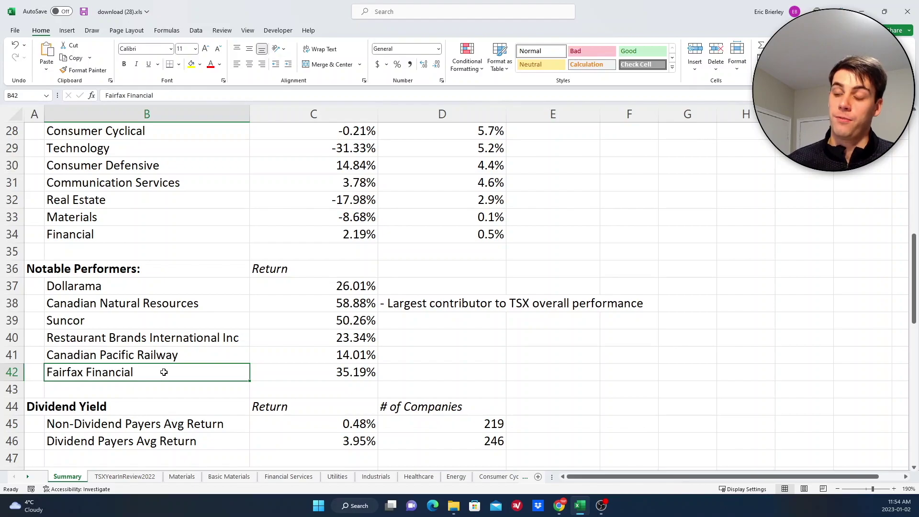
pyautogui.click(313, 375)
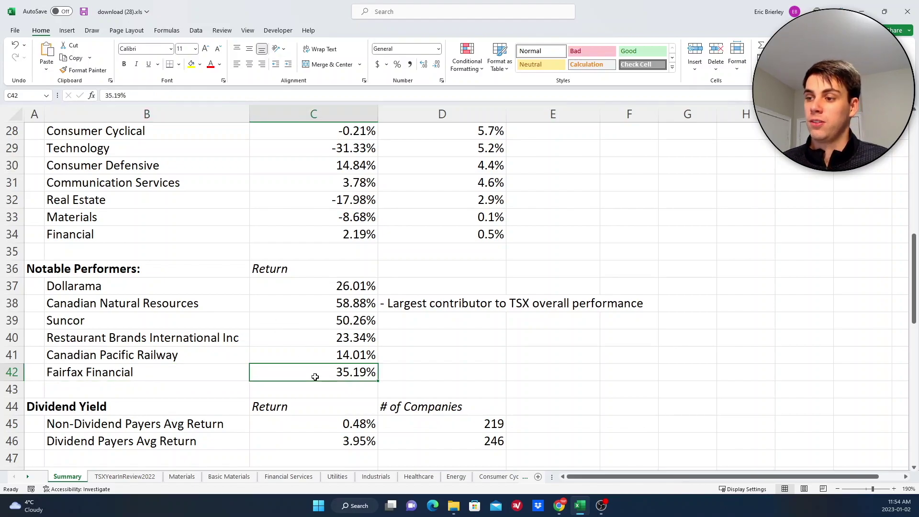
pyautogui.click(117, 370)
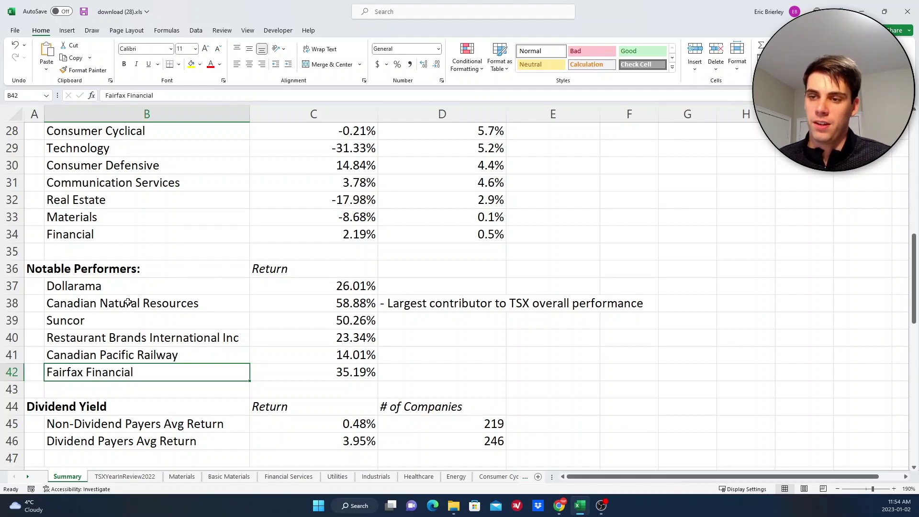
# - Examine the Dividend Yield section and check the average return of non-dividend payers
pyautogui.scroll(-1, 129, 274)
pyautogui.scroll(-1, 129, 274)
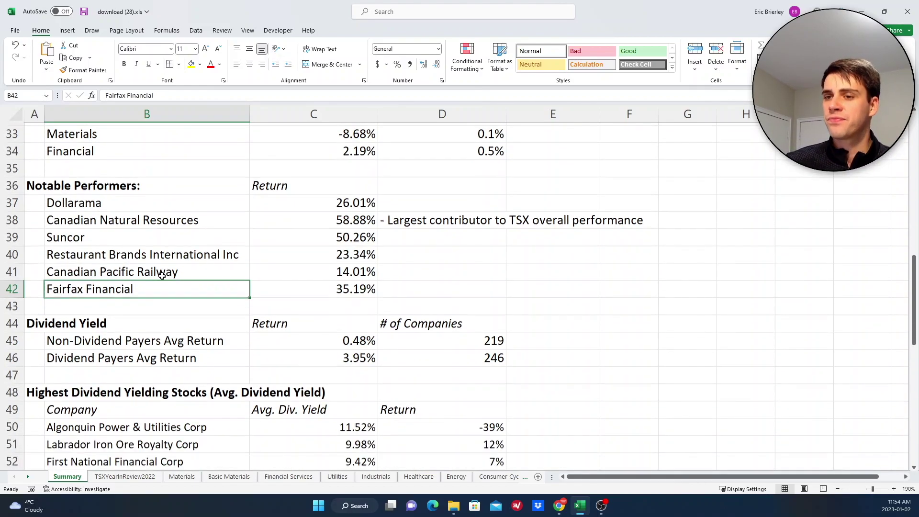
pyautogui.click(120, 302)
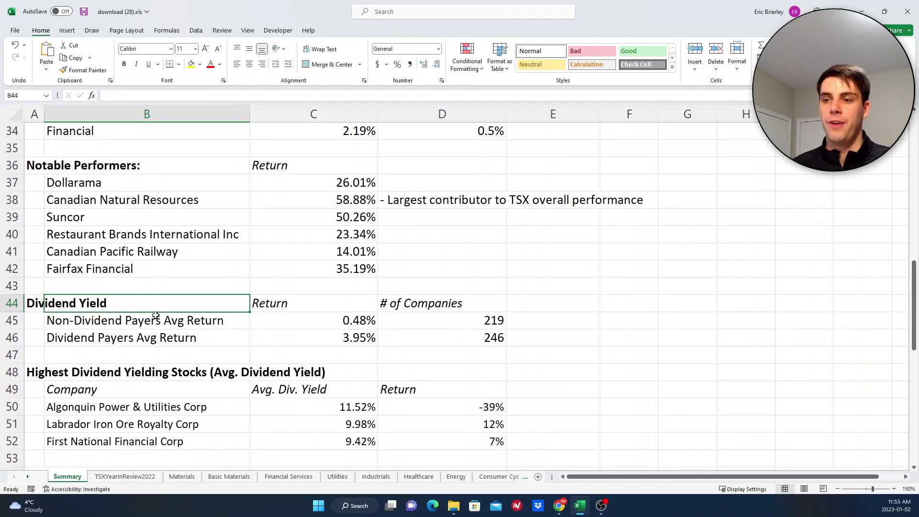
pyautogui.click(51, 326)
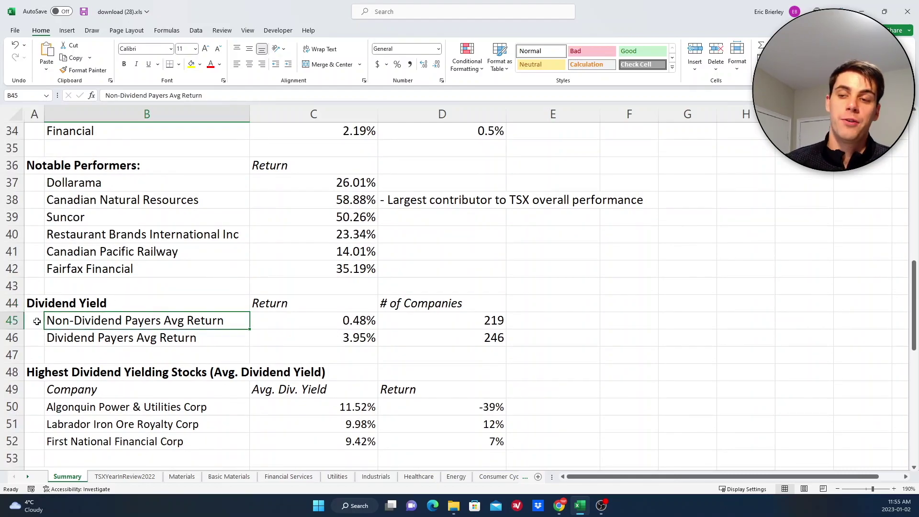
pyautogui.click(34, 319)
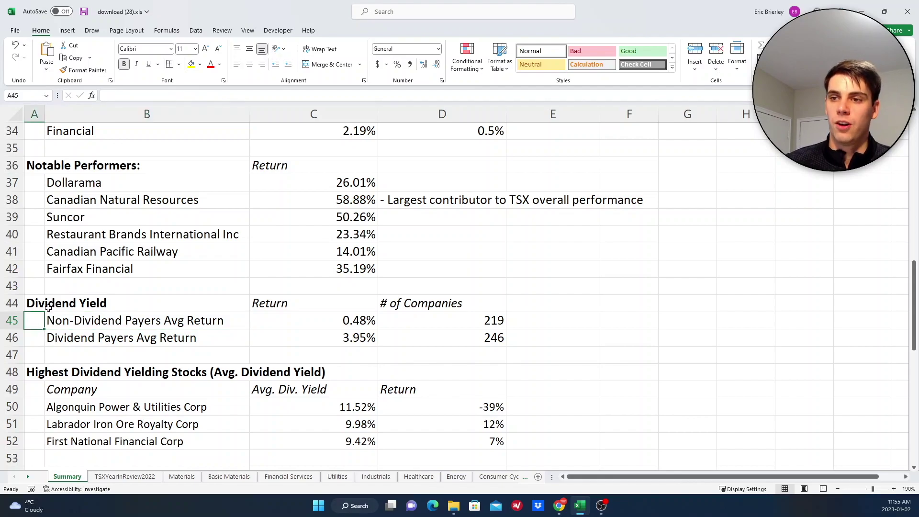
pyautogui.click(142, 322)
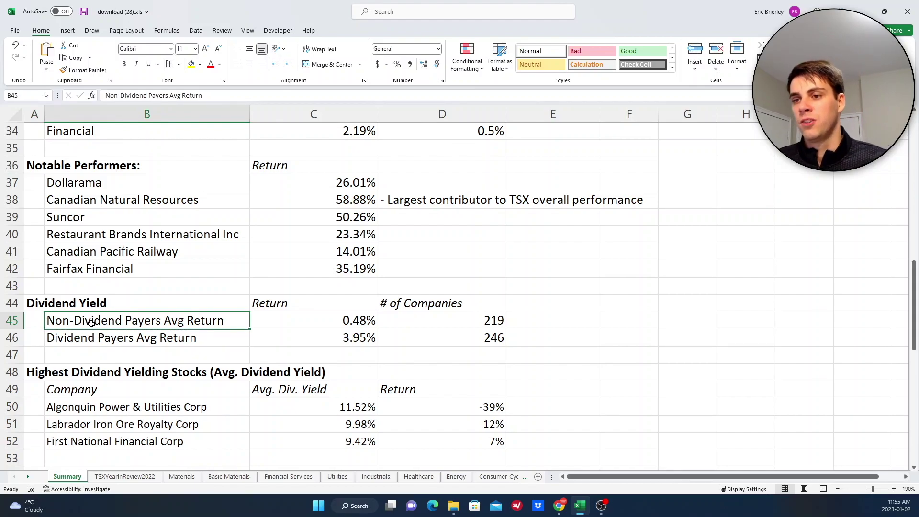
pyautogui.click(291, 320)
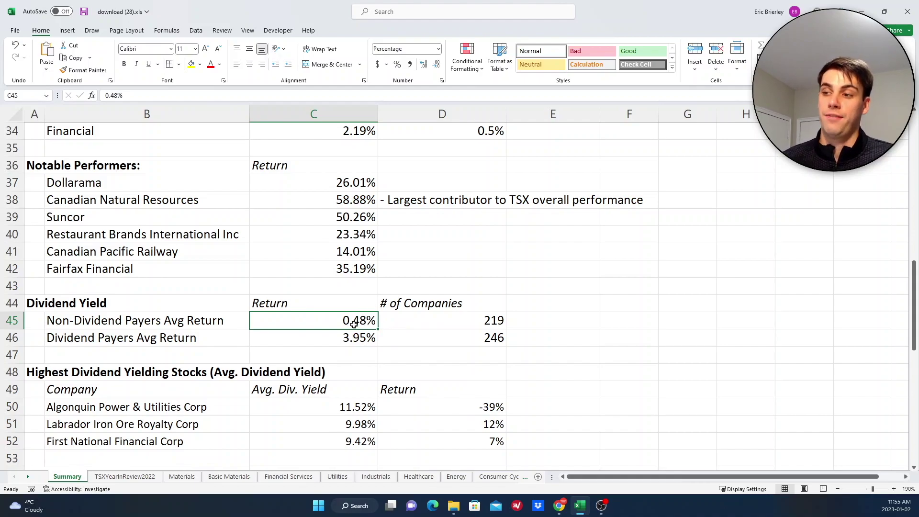
# - Compare the average return of dividend payers with that of non-dividend payers
pyautogui.click(161, 335)
pyautogui.click(318, 340)
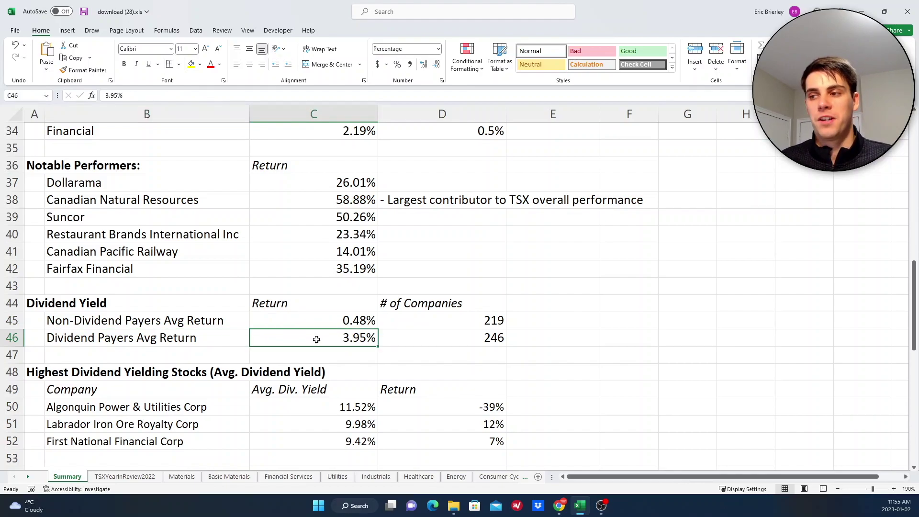
pyautogui.click(294, 321)
pyautogui.click(334, 340)
pyautogui.click(344, 322)
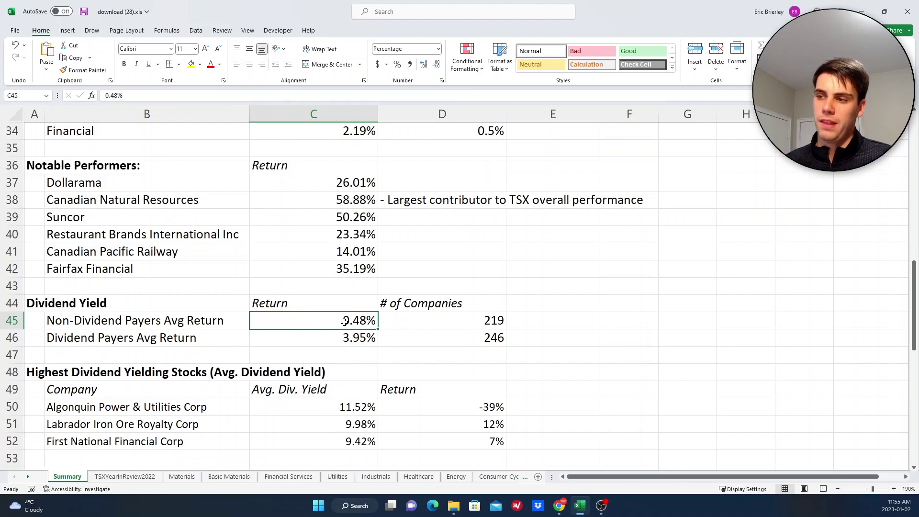
# - Compare the numbers of non-dividend and dividend payers, and check Labrador Iron Ore Royalty Corp's average dividend yield
pyautogui.click(452, 324)
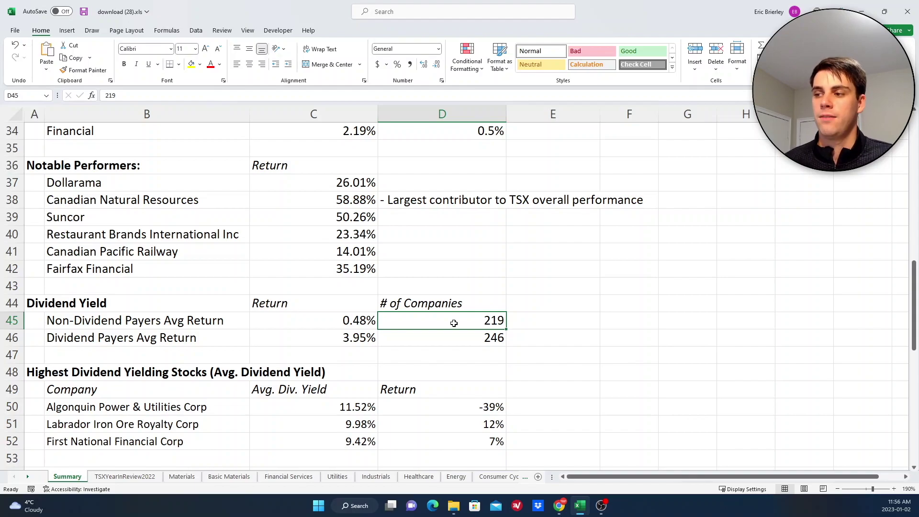
pyautogui.click(435, 336)
pyautogui.click(426, 320)
pyautogui.click(313, 424)
pyautogui.scroll(1, 293, 337)
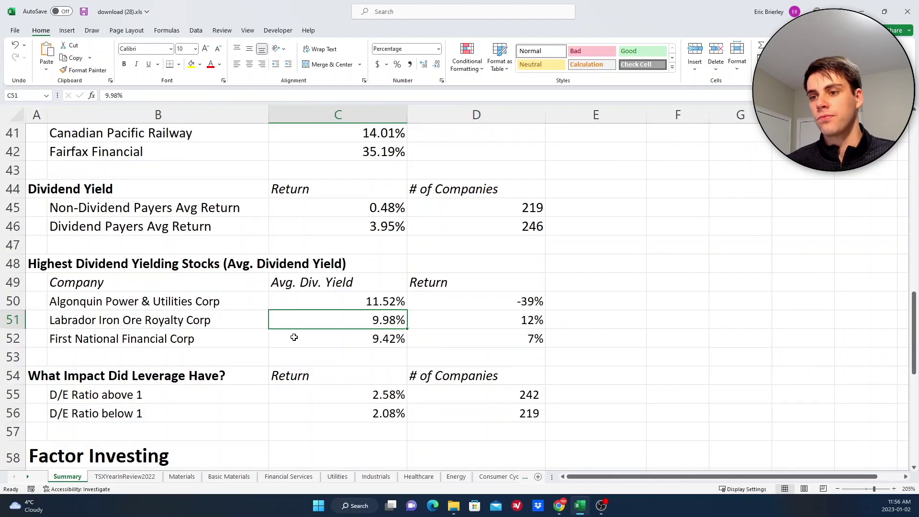
# - Examine the impact of leverage by comparing the returns of companies with D/E ratios above 1 and below 1
pyautogui.scroll(-1, 293, 338)
pyautogui.click(177, 340)
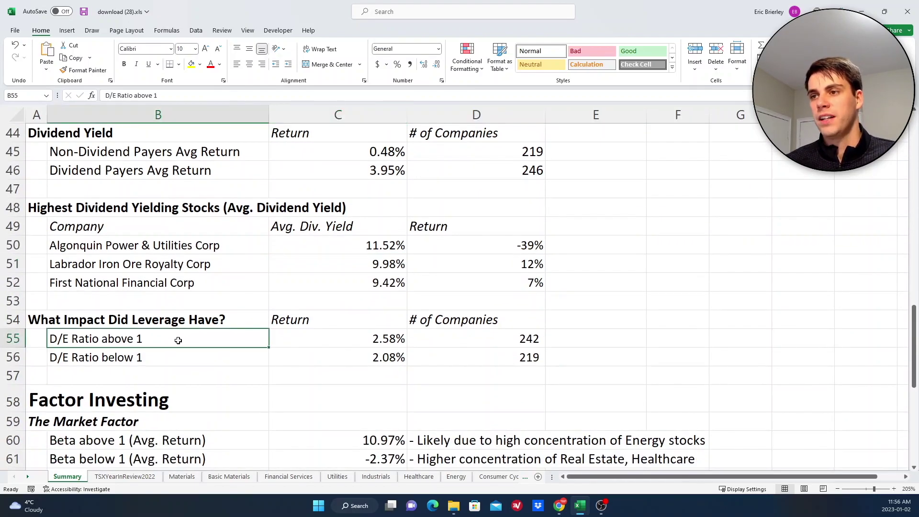
pyautogui.click(43, 324)
pyautogui.click(141, 339)
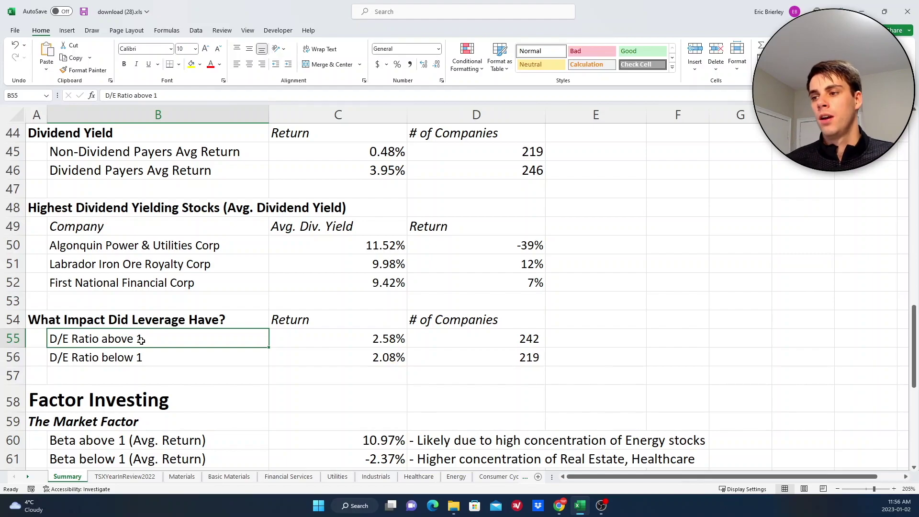
pyautogui.moveTo(380, 338); pyautogui.dragTo(381, 354)
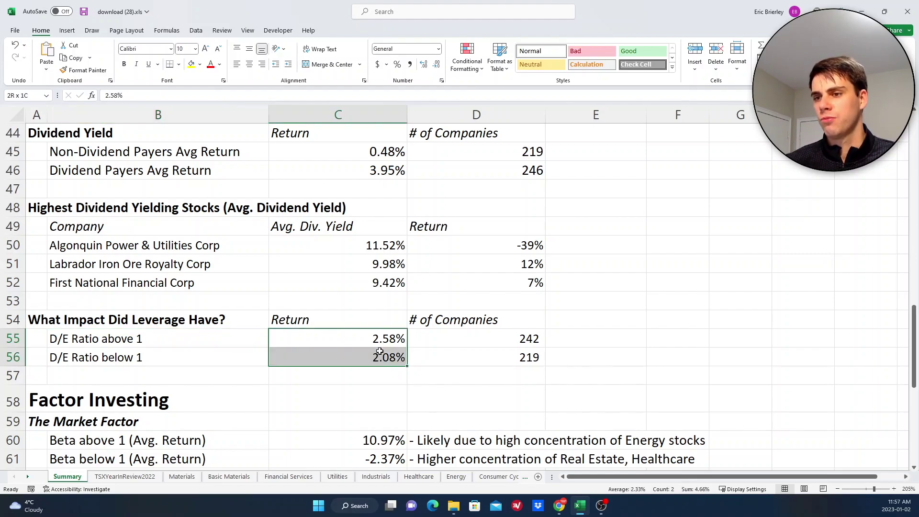
pyautogui.click(236, 342)
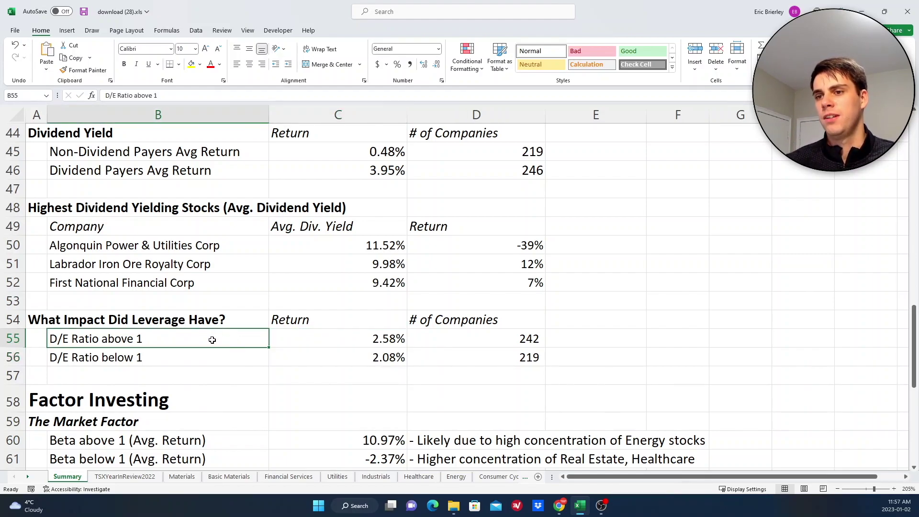
pyautogui.click(361, 340)
pyautogui.click(350, 352)
pyautogui.click(354, 341)
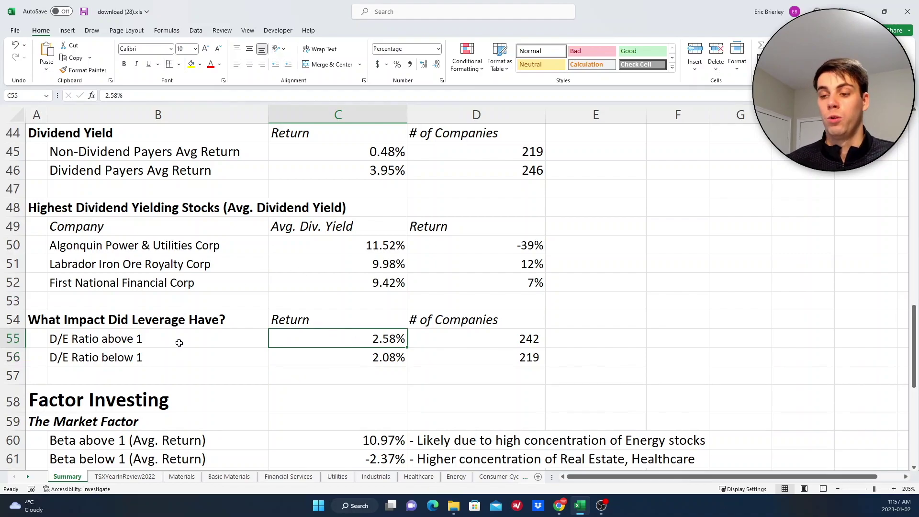
# - Review The Market Factor under Factor Investing, checking the average return for beta above 1 and its explanatory note
pyautogui.scroll(-2, 220, 328)
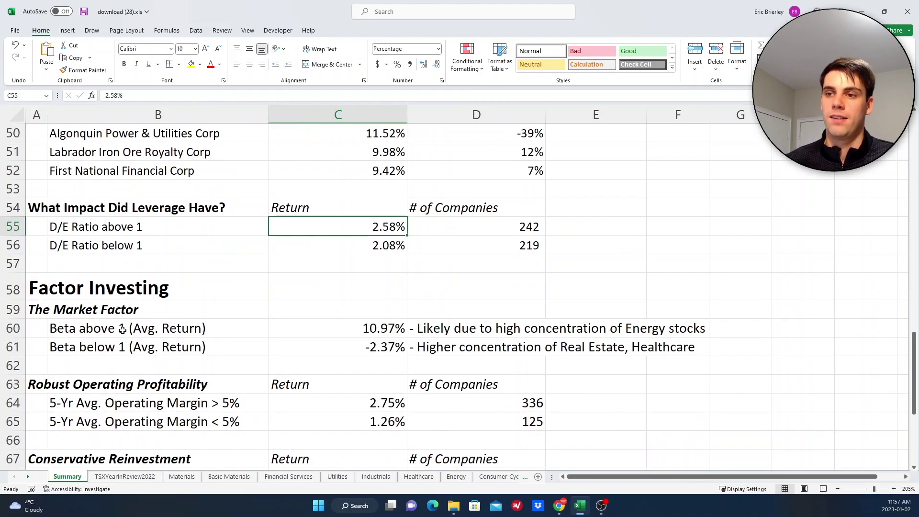
pyautogui.click(85, 288)
pyautogui.click(42, 289)
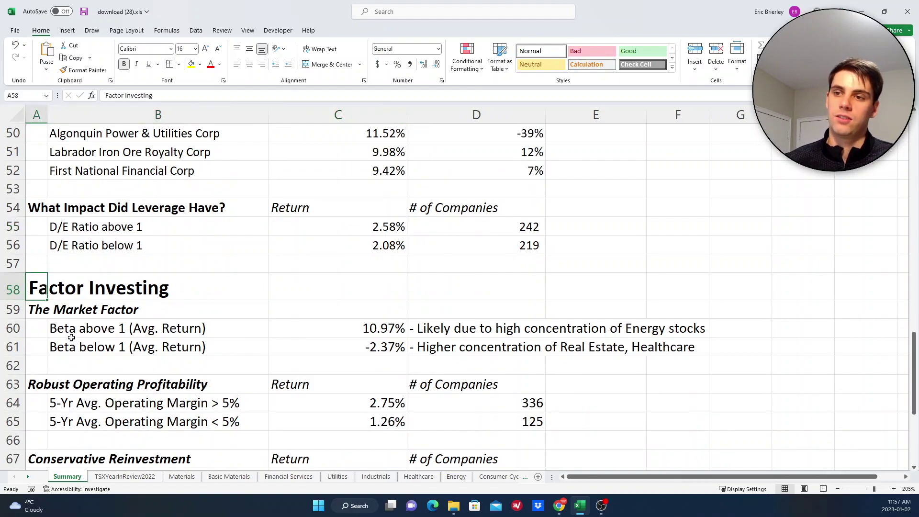
pyautogui.click(42, 309)
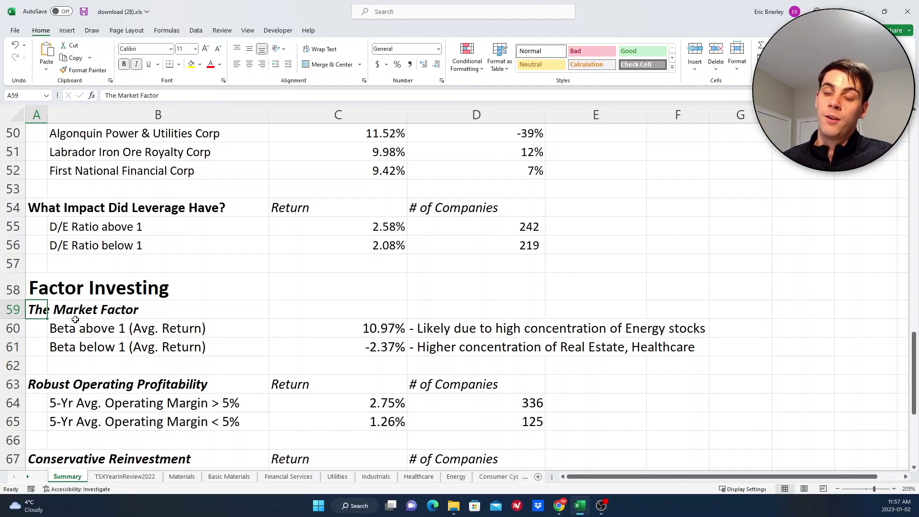
pyautogui.click(161, 334)
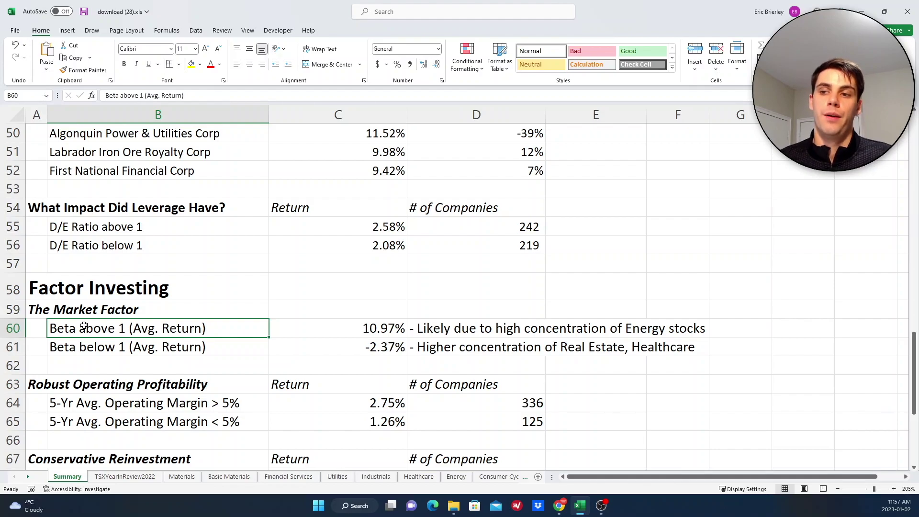
pyautogui.click(357, 330)
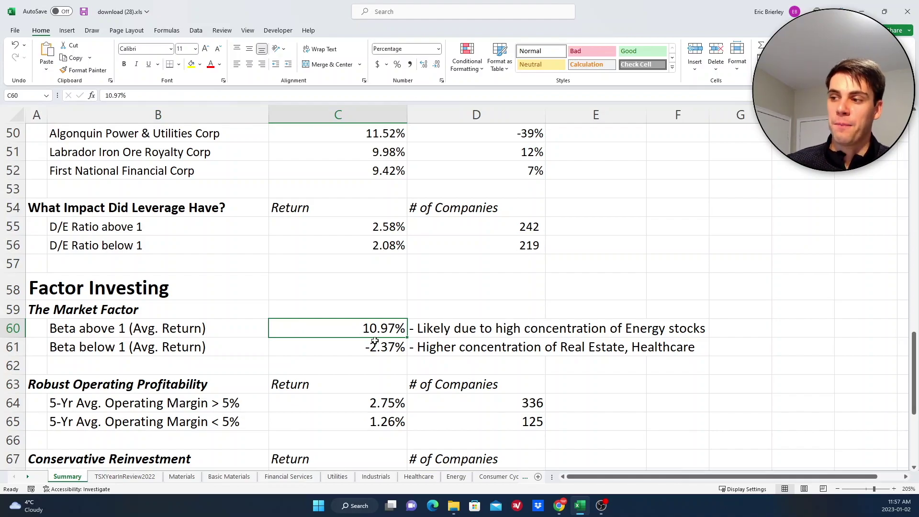
pyautogui.click(463, 330)
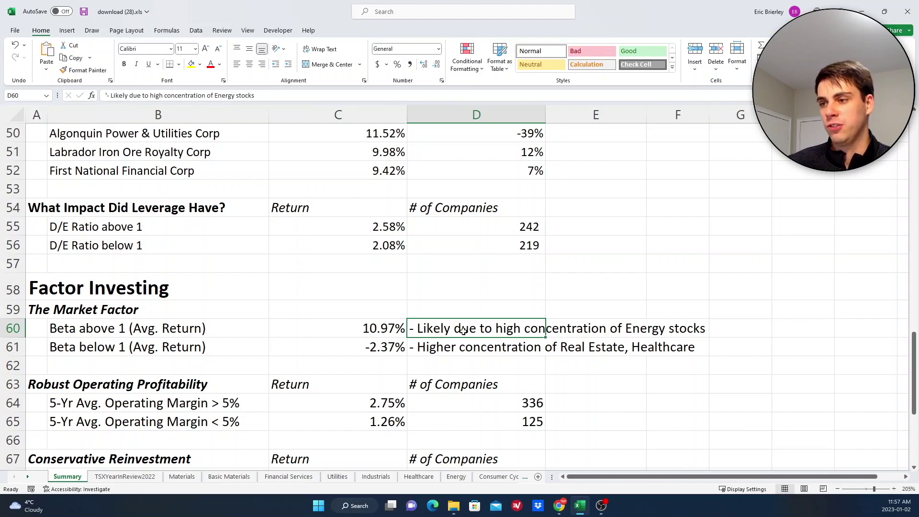
# - Recheck the average return of the beta above 1 group and locate the beta below 1 group
pyautogui.click(339, 326)
pyautogui.click(211, 327)
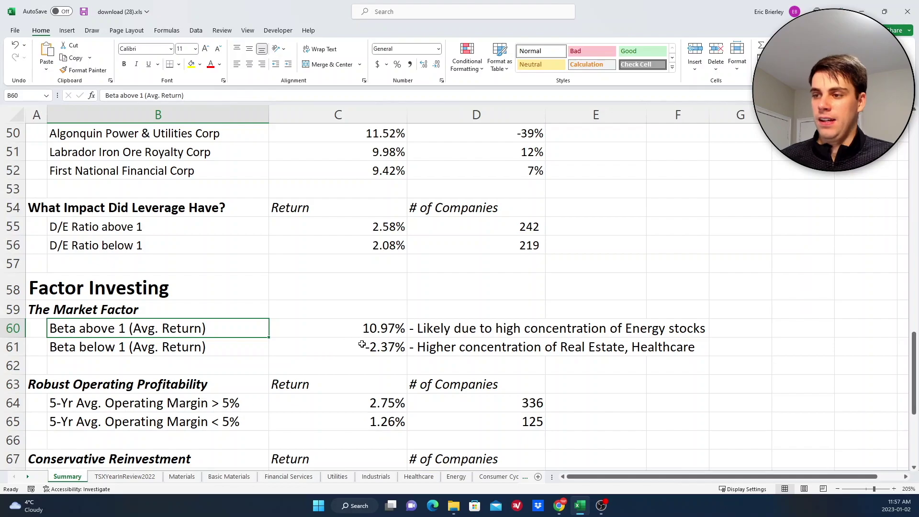
pyautogui.click(367, 329)
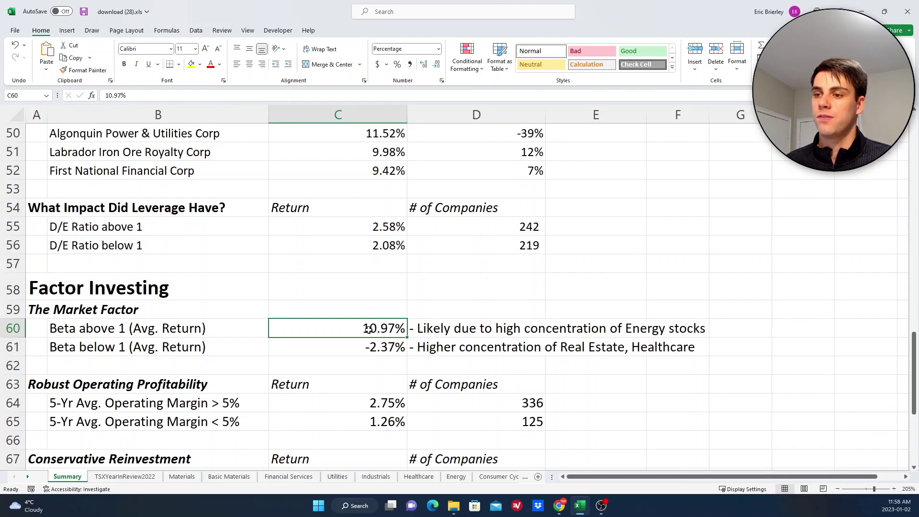
pyautogui.click(210, 343)
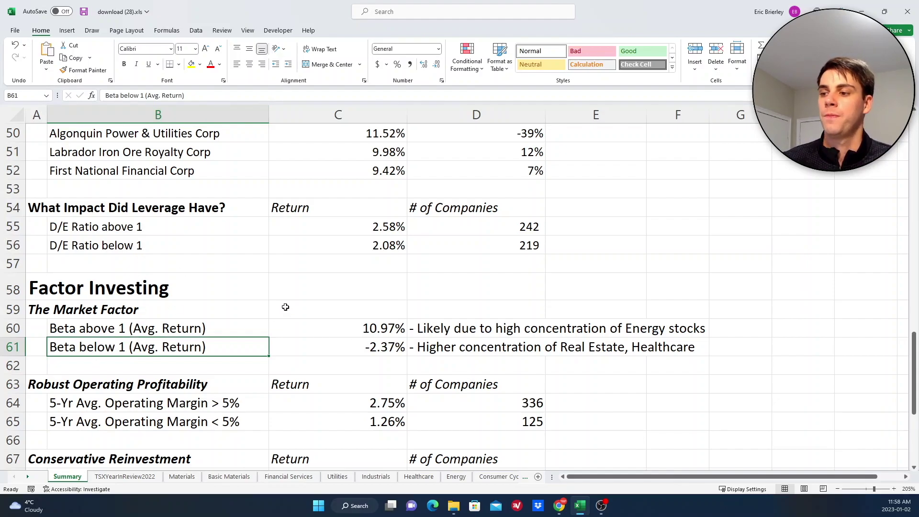
# - Review Robust Operating Profitability, comparing the returns of companies with 5-year average operating margins above 5% and below 5%
pyautogui.scroll(-1, 285, 307)
pyautogui.click(150, 322)
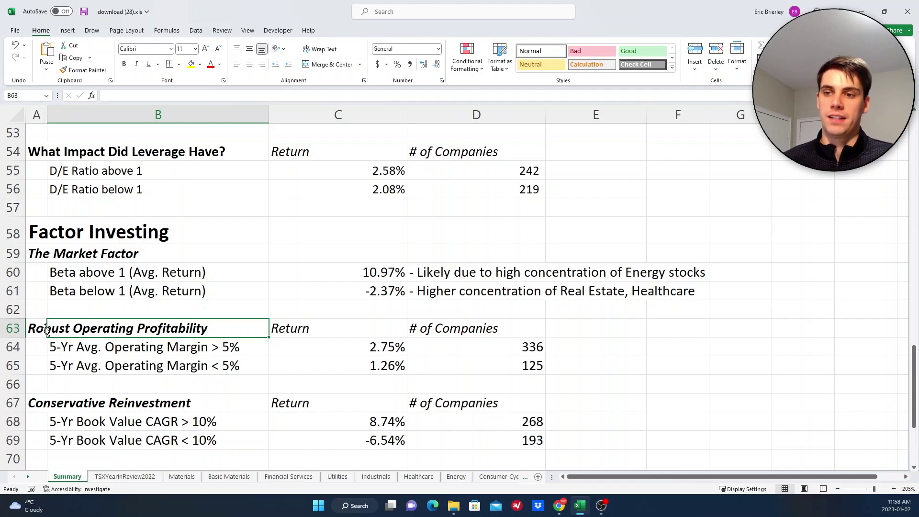
pyautogui.click(72, 349)
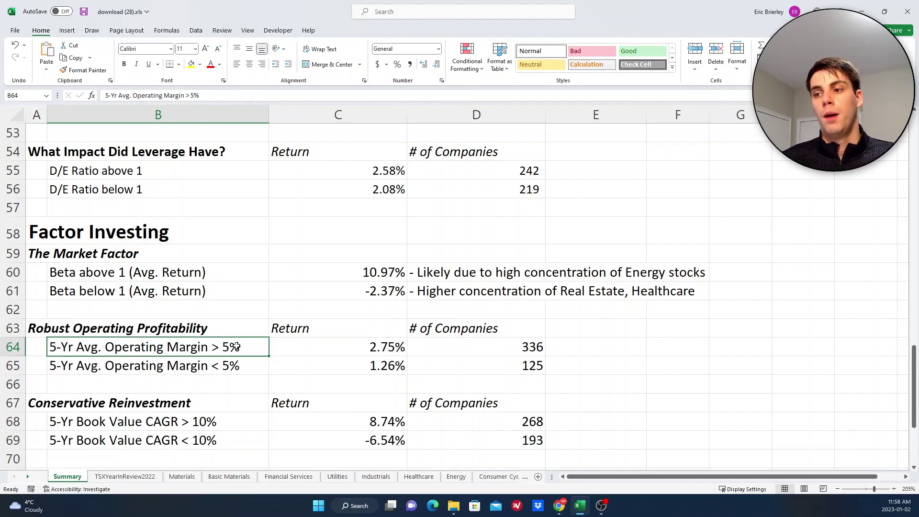
pyautogui.click(220, 367)
pyautogui.click(223, 351)
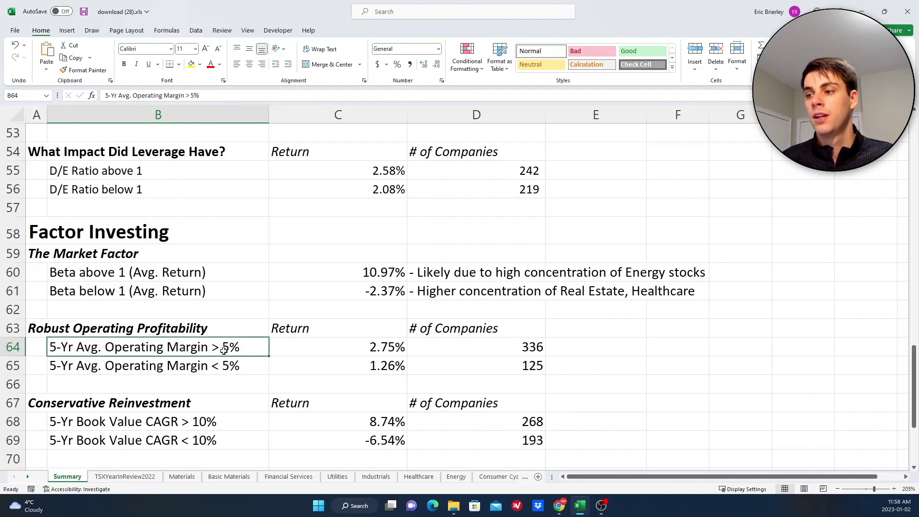
pyautogui.click(349, 347)
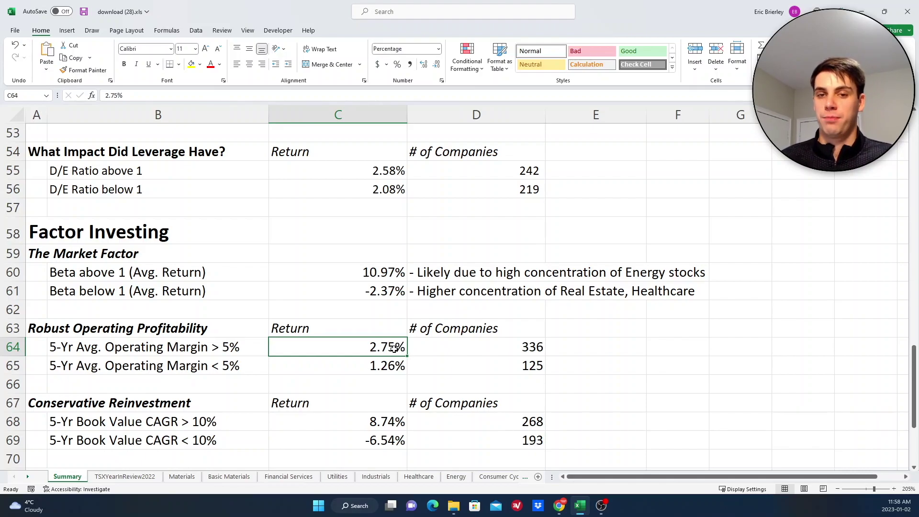
pyautogui.click(381, 362)
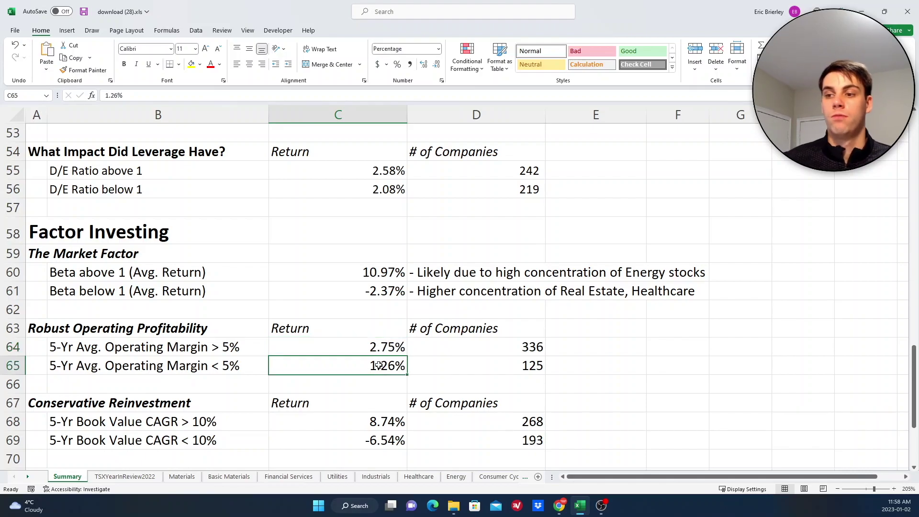
# - Review Conservative Reinvestment, checking the return and number of companies for 5-year book value CAGR above 10%
pyautogui.scroll(-1, 259, 273)
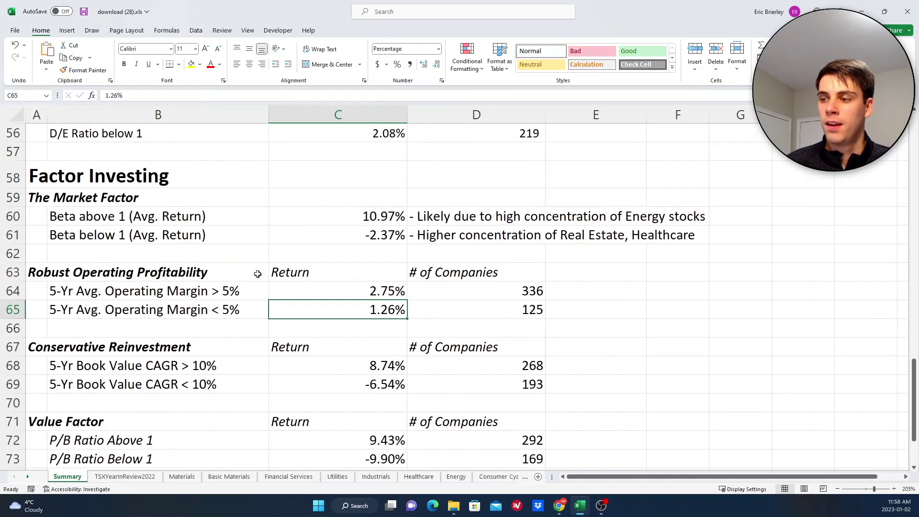
pyautogui.click(86, 348)
pyautogui.click(39, 348)
pyautogui.click(39, 363)
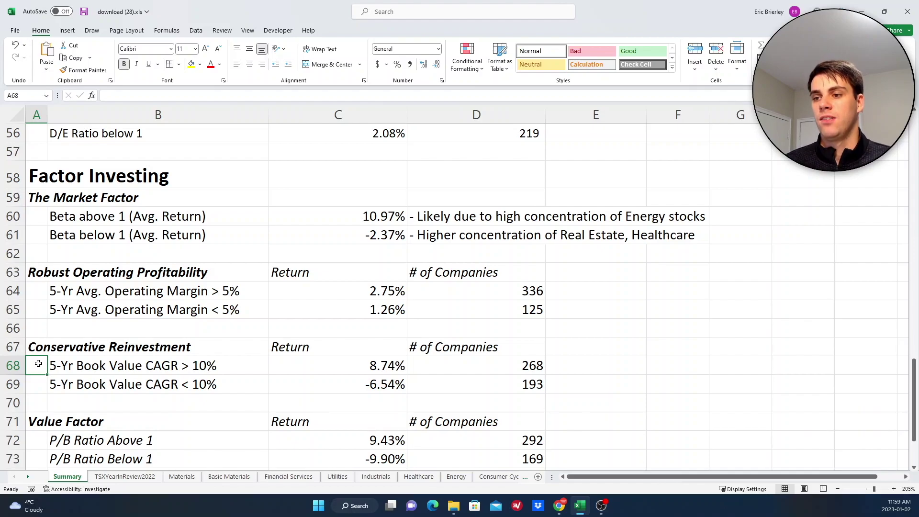
pyautogui.click(108, 365)
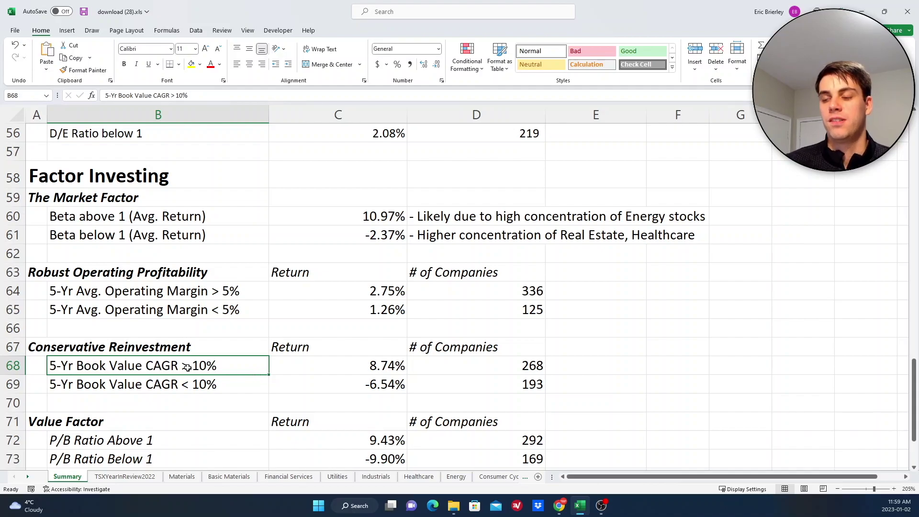
pyautogui.click(373, 367)
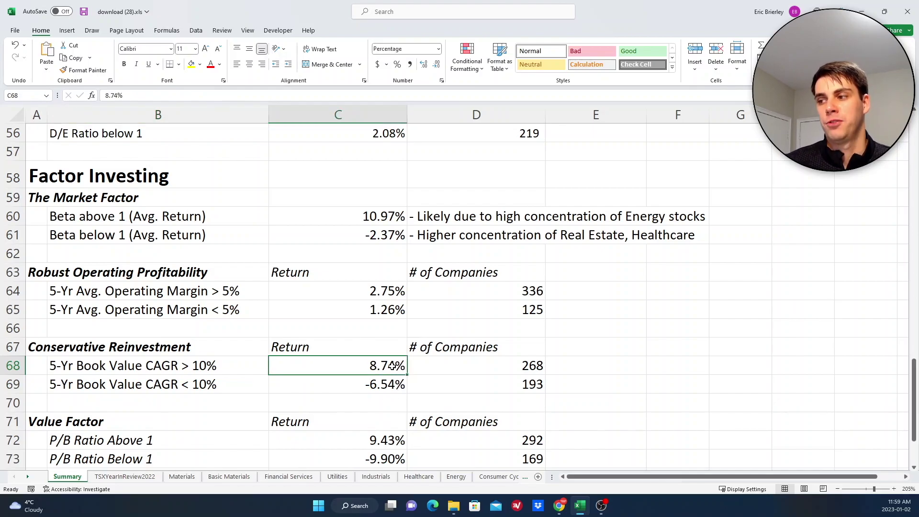
pyautogui.click(490, 365)
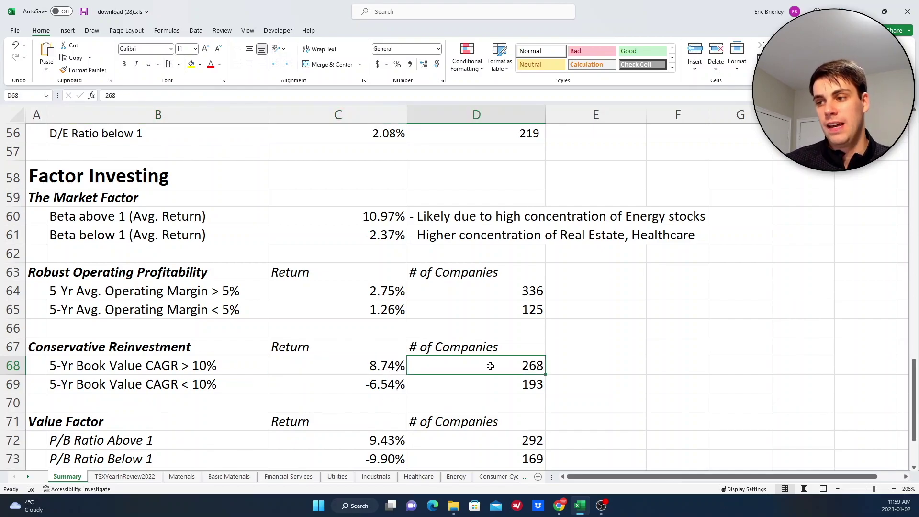
# - Compare the return of companies with 5-year book value CAGR below 10% against the above 10% group
pyautogui.click(135, 383)
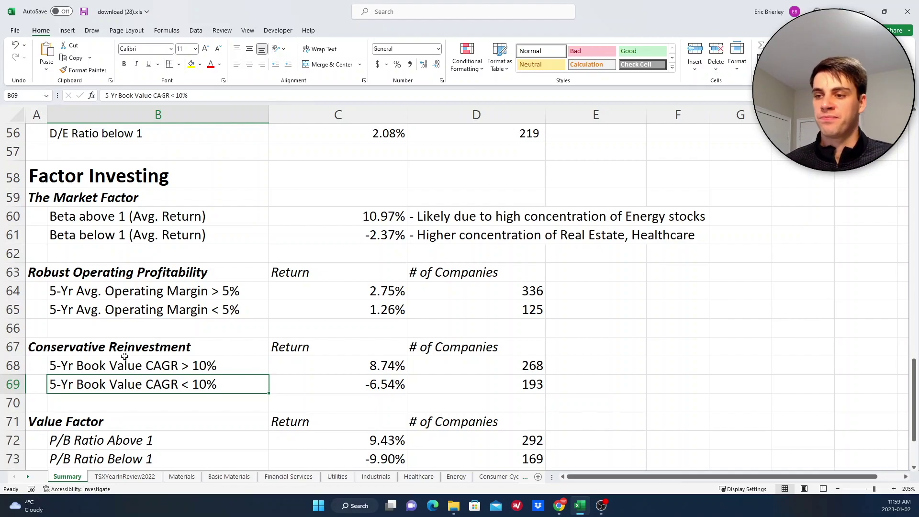
pyautogui.click(345, 384)
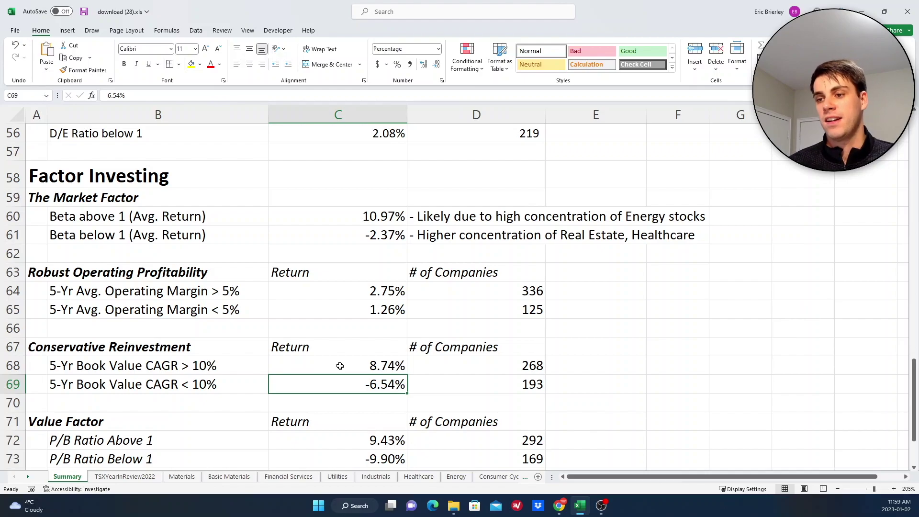
pyautogui.click(340, 365)
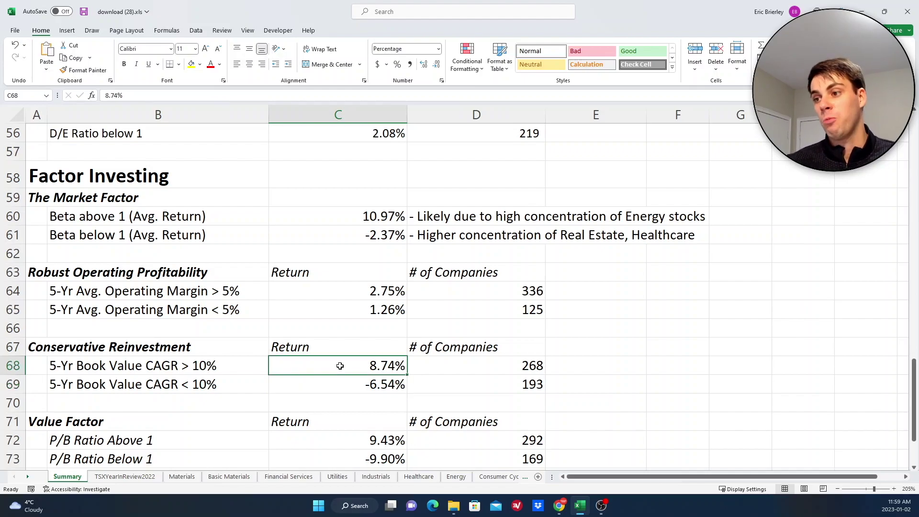
pyautogui.click(208, 371)
pyautogui.click(384, 371)
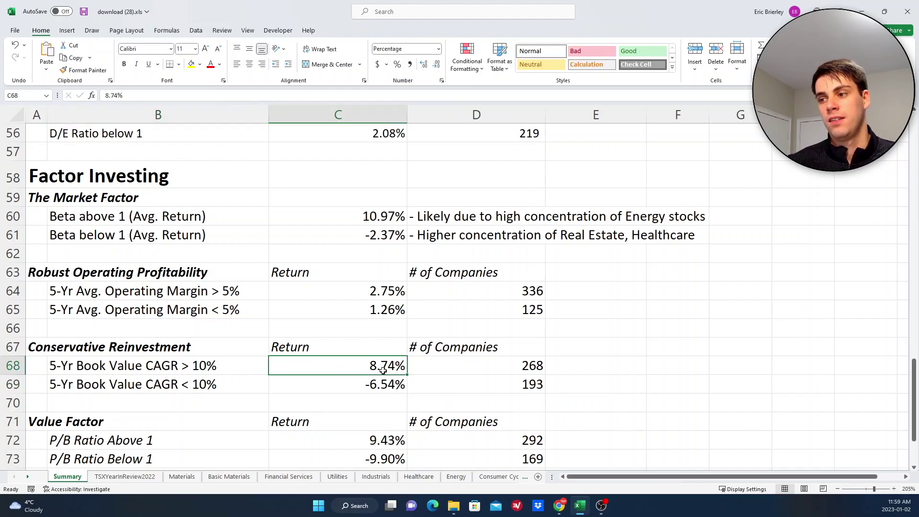
# - Locate the Value Factor and Size Factor sections, and check the return and number of companies for P/B ratio above 1
pyautogui.scroll(-1, 274, 323)
pyautogui.scroll(-1, 276, 322)
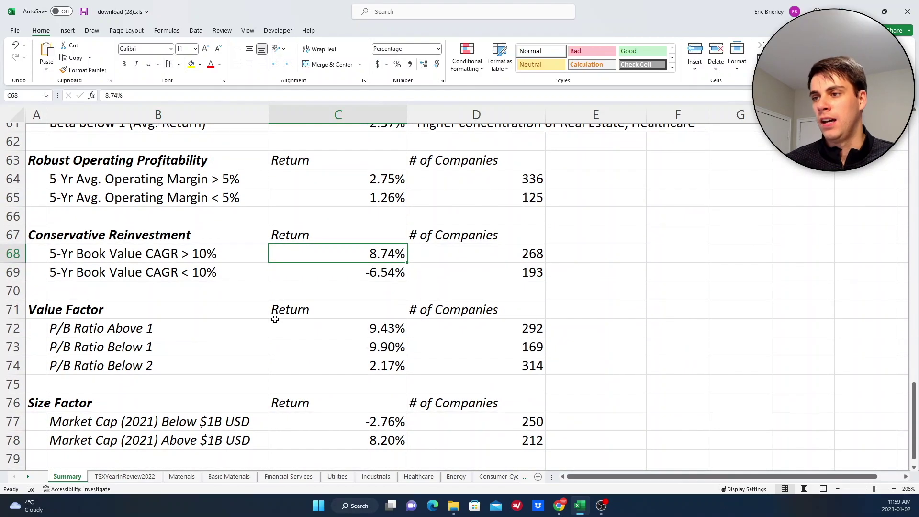
pyautogui.click(317, 232)
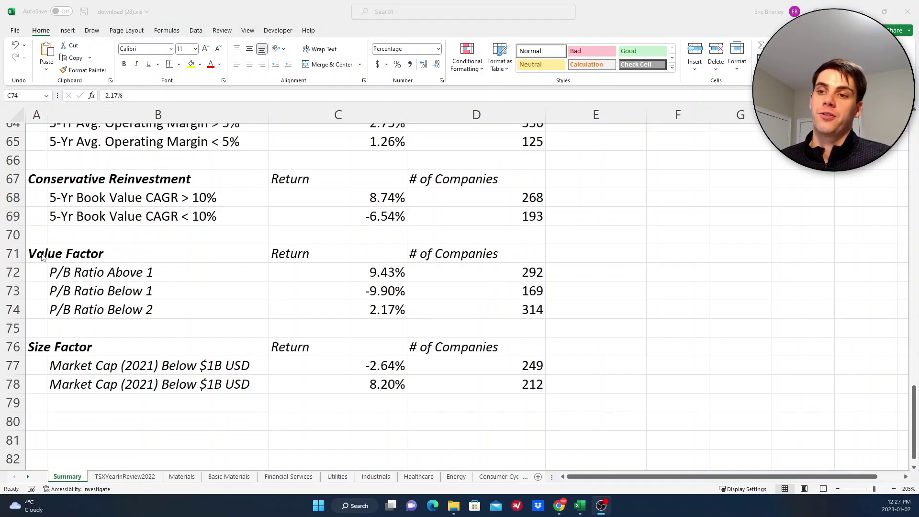
pyautogui.click(40, 253)
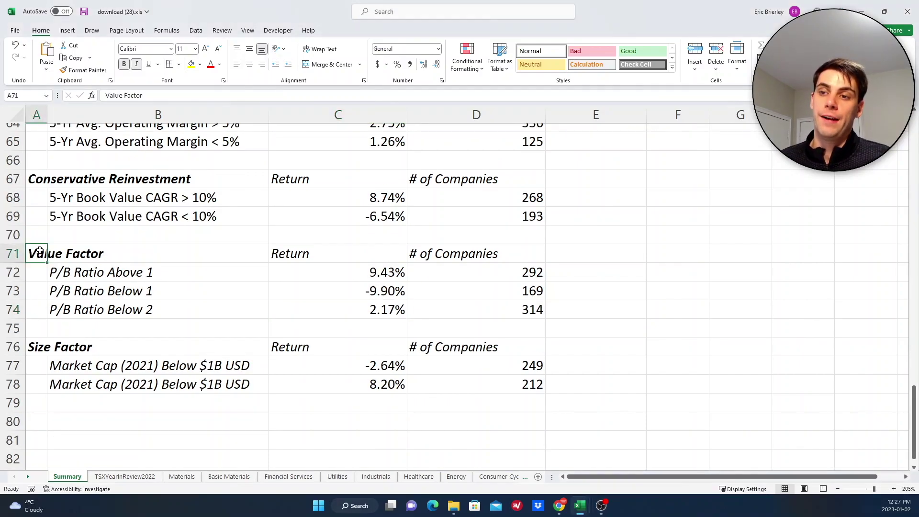
pyautogui.click(37, 348)
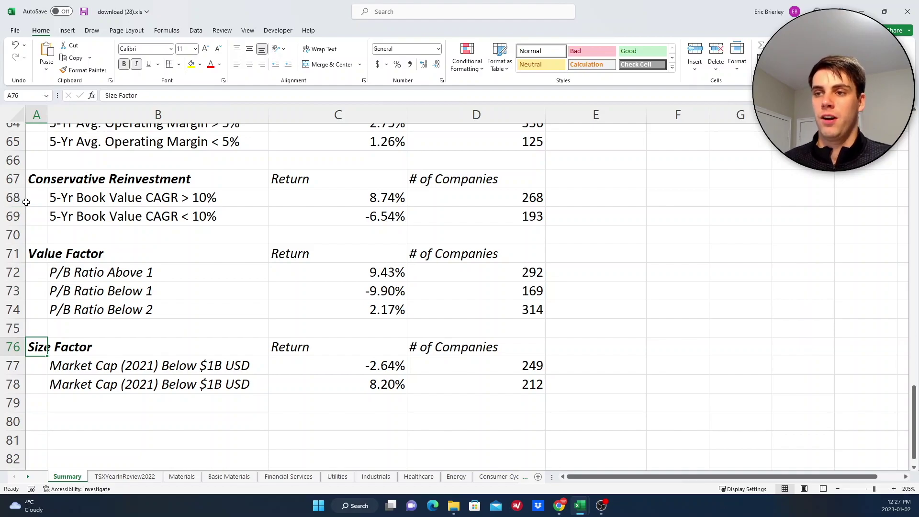
pyautogui.click(101, 270)
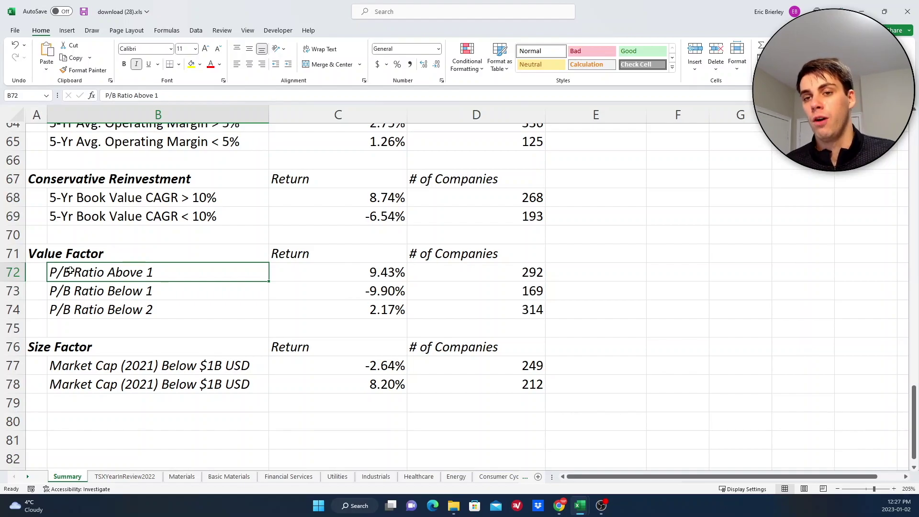
pyautogui.click(358, 271)
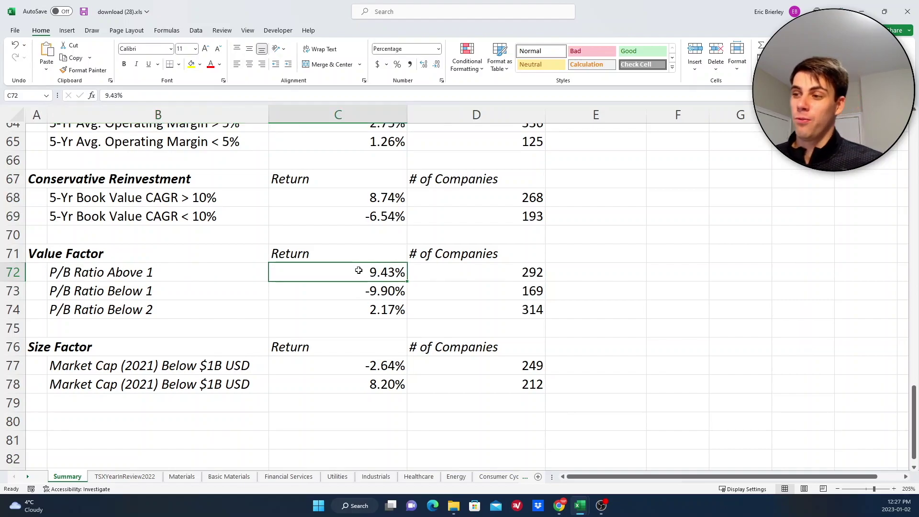
pyautogui.click(501, 268)
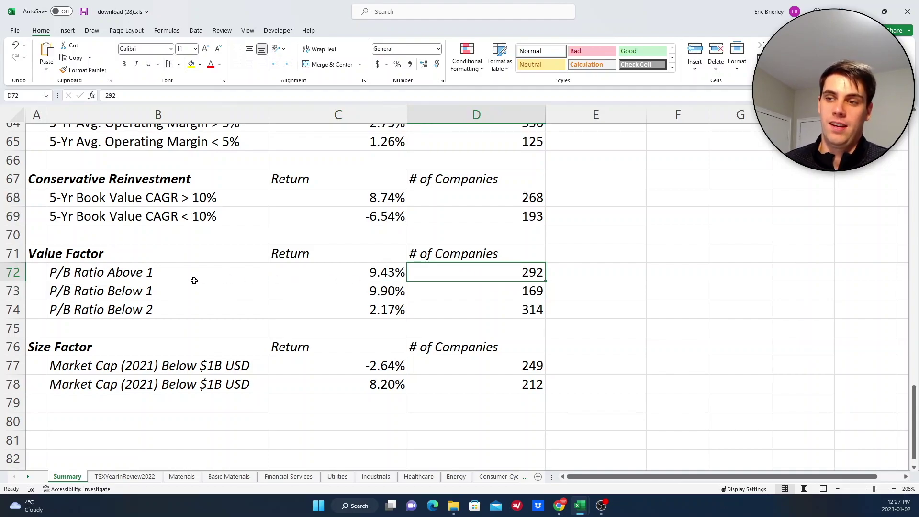
# - Check the return and number of companies for P/B ratio below 1, plus the return for P/B ratio below 2
pyautogui.click(175, 284)
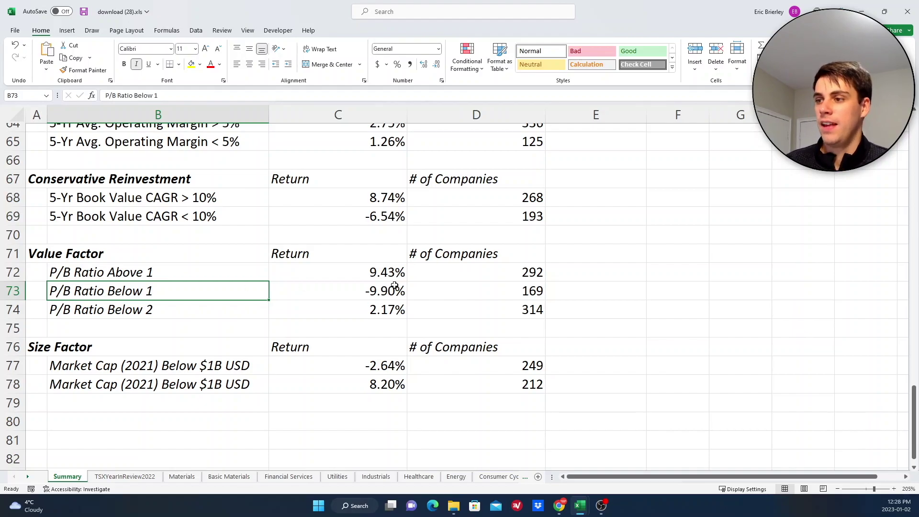
pyautogui.click(377, 291)
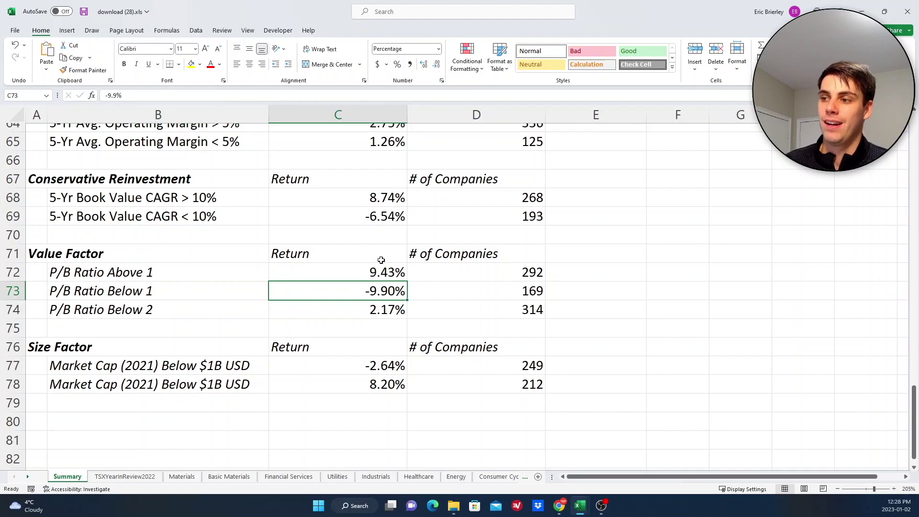
pyautogui.click(464, 291)
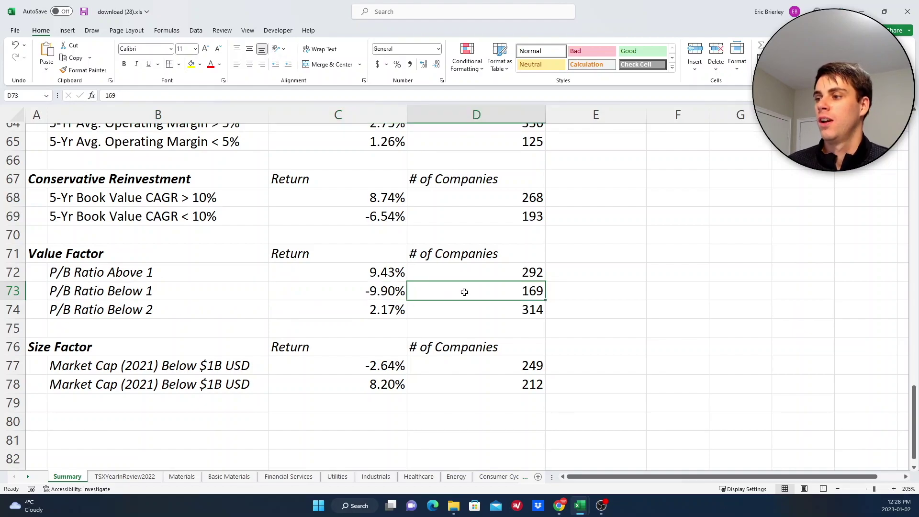
pyautogui.click(72, 310)
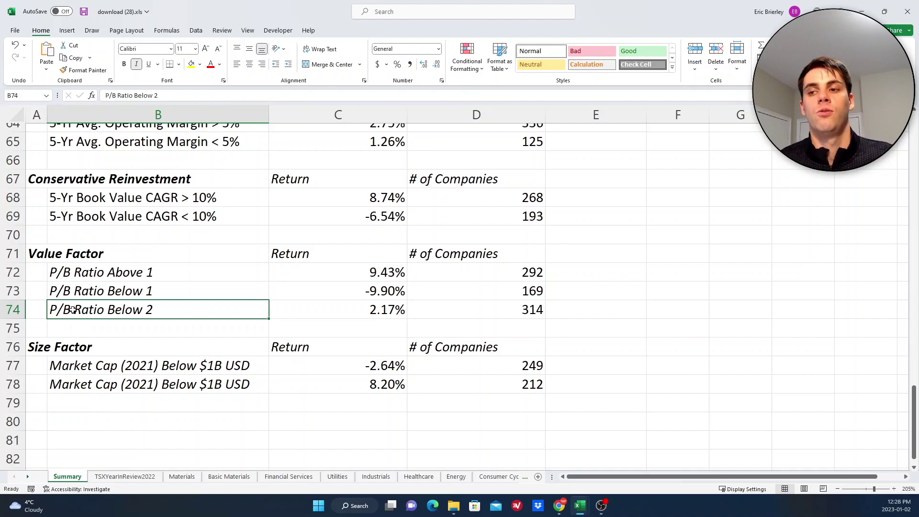
pyautogui.click(369, 305)
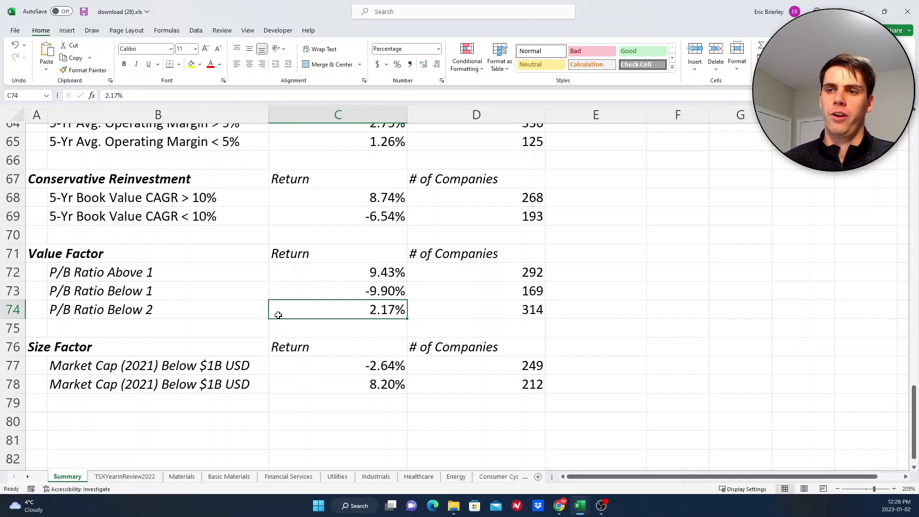
pyautogui.click(114, 309)
# - Review the Size Factor section and check the return of the second 2021 market cap group in row 78
pyautogui.click(72, 348)
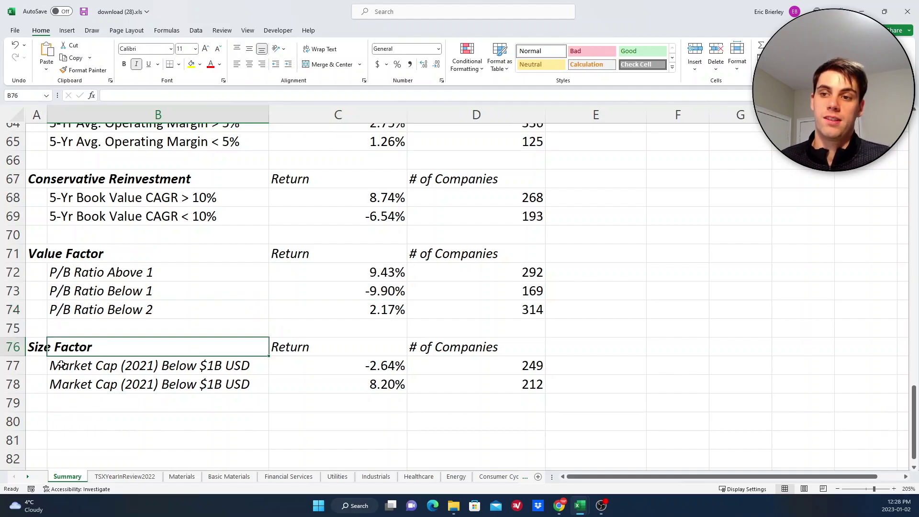
pyautogui.click(42, 351)
pyautogui.click(39, 366)
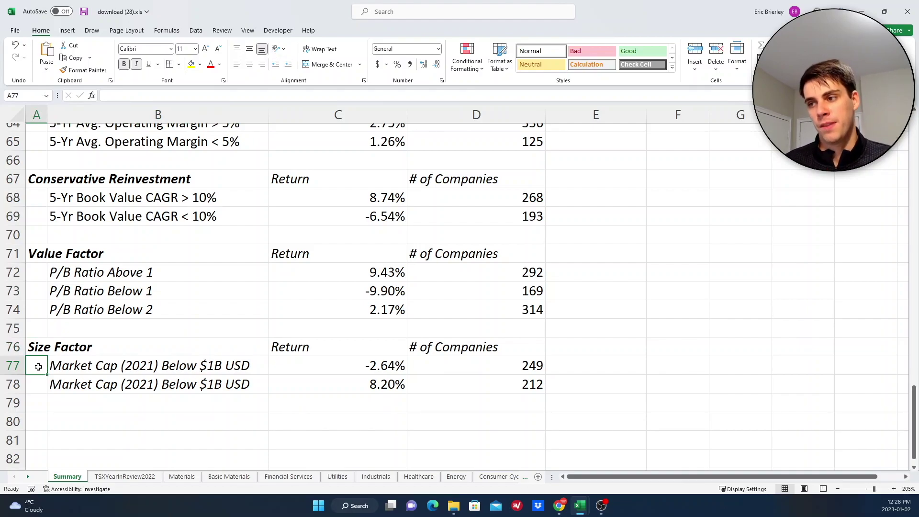
pyautogui.click(117, 387)
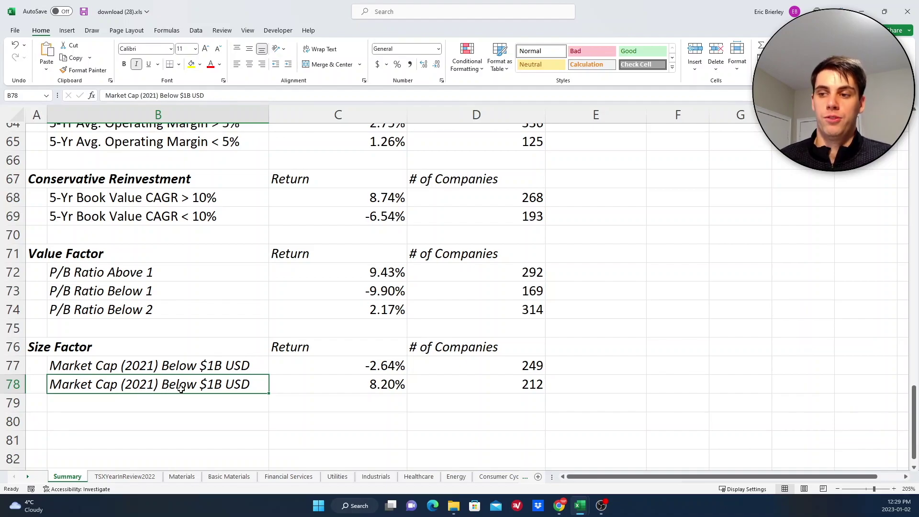
pyautogui.click(353, 383)
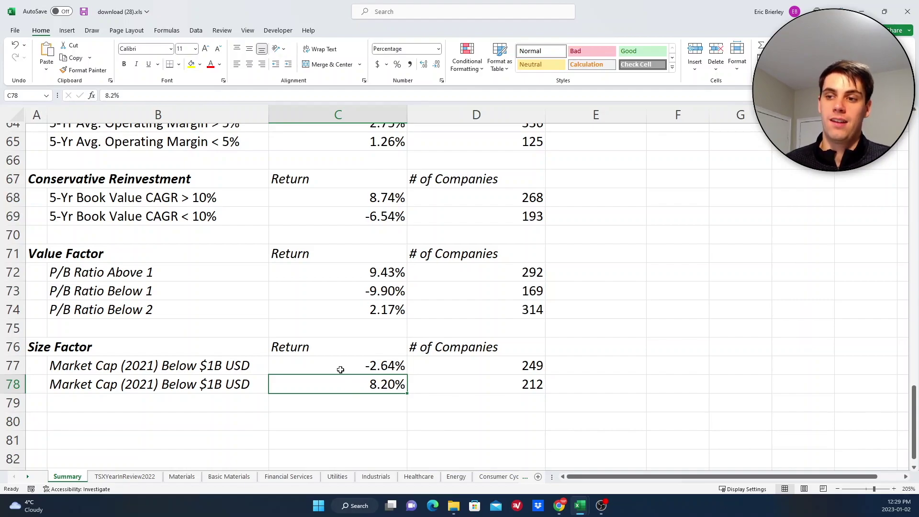
# - Check the return and number of companies for the first market cap group in row 77, and compare with the row 78 return
pyautogui.click(210, 365)
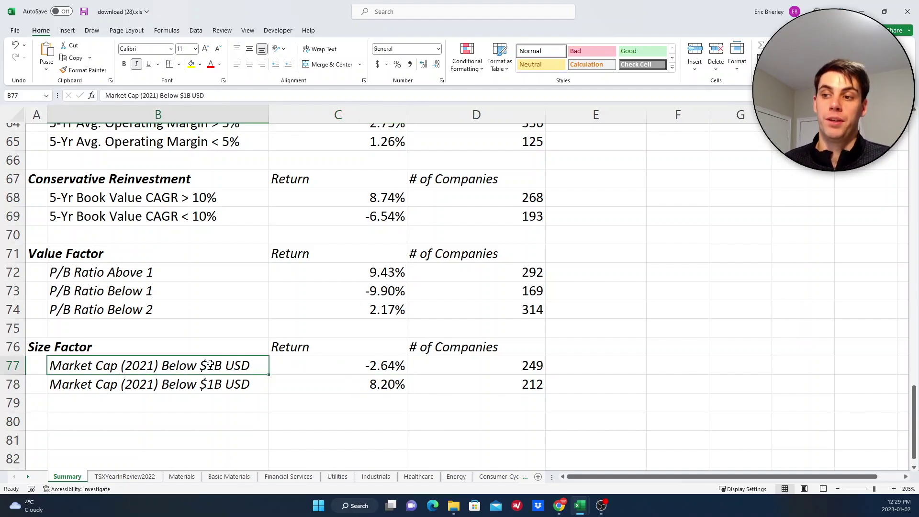
pyautogui.click(385, 365)
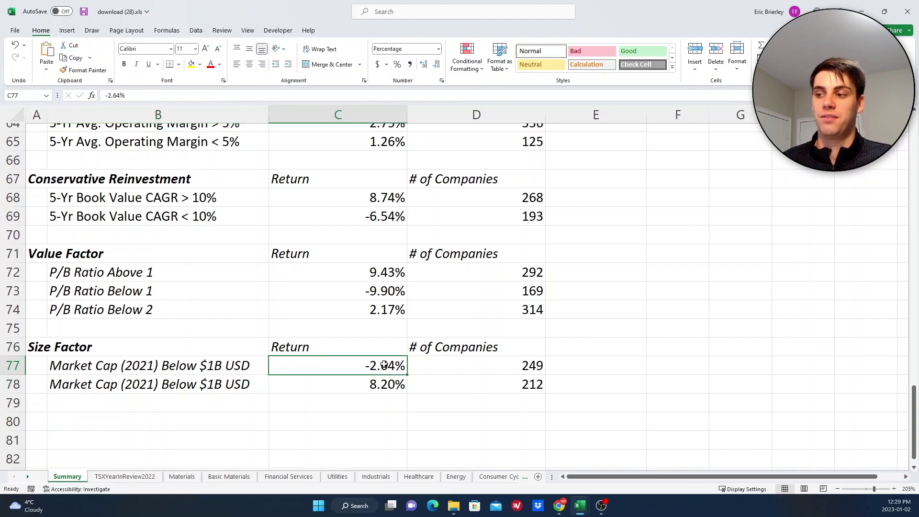
pyautogui.click(475, 362)
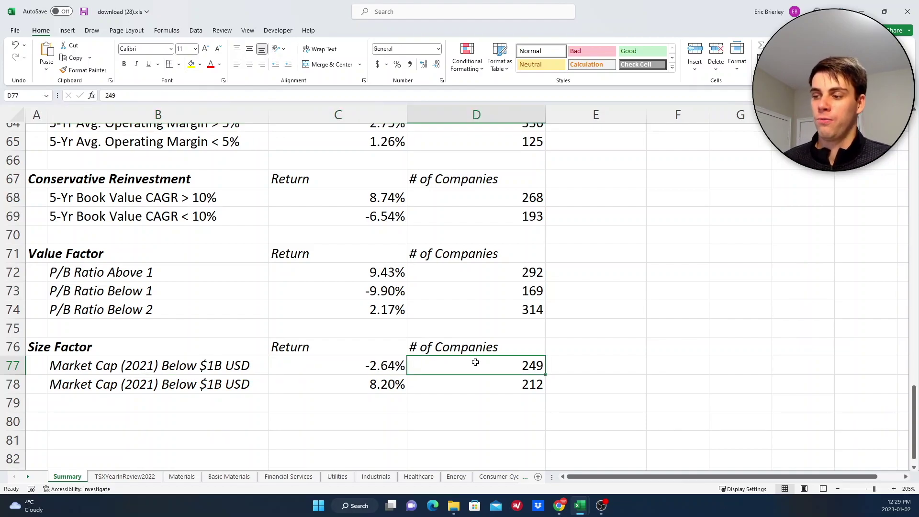
pyautogui.click(150, 365)
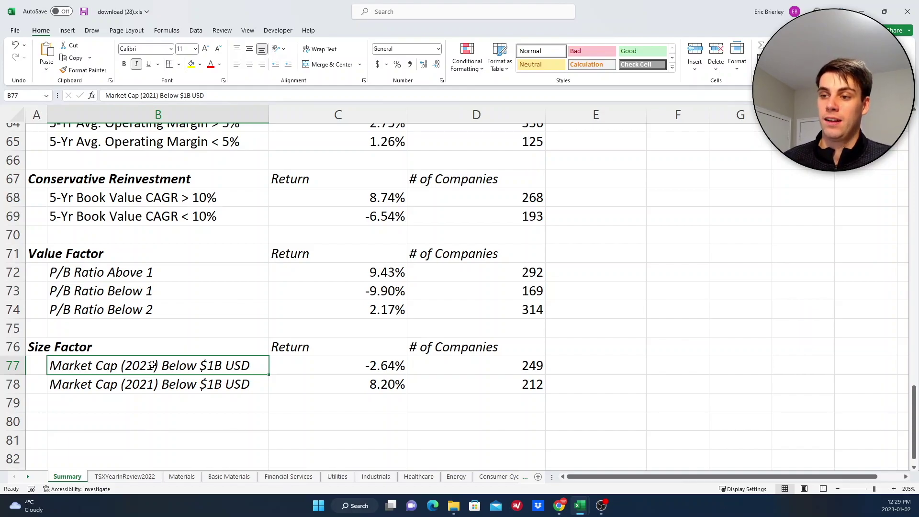
pyautogui.click(388, 384)
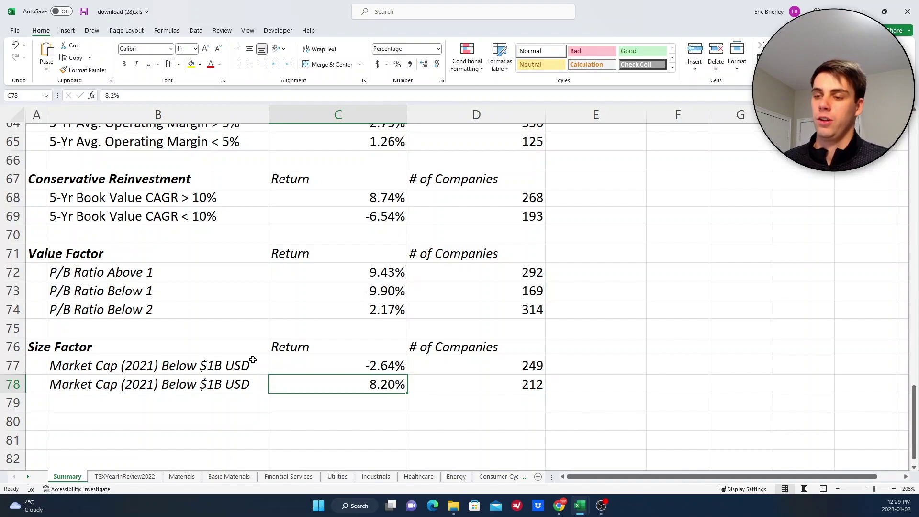
# - Examine the TSXYearInReview2022 sheet's data columns, including FiveYearBookValueGrowth, ReturnLastYear and those beyond
pyautogui.click(126, 476)
pyautogui.click(252, 208)
pyautogui.moveTo(800, 476); pyautogui.dragTo(665, 482)
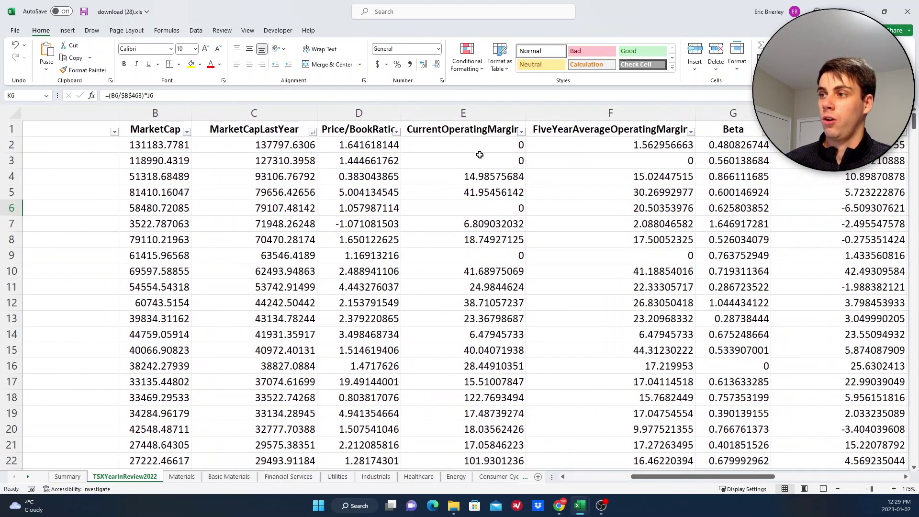
pyautogui.click(837, 129)
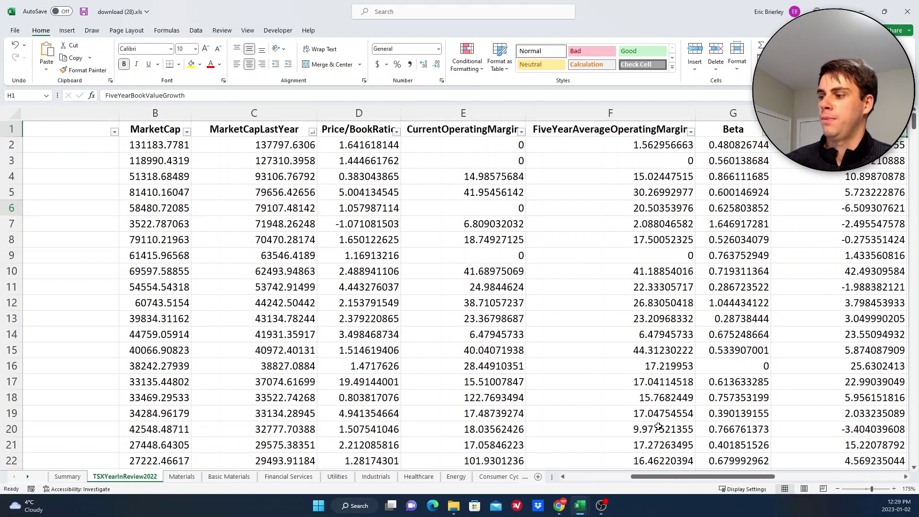
pyautogui.moveTo(656, 480); pyautogui.dragTo(715, 481)
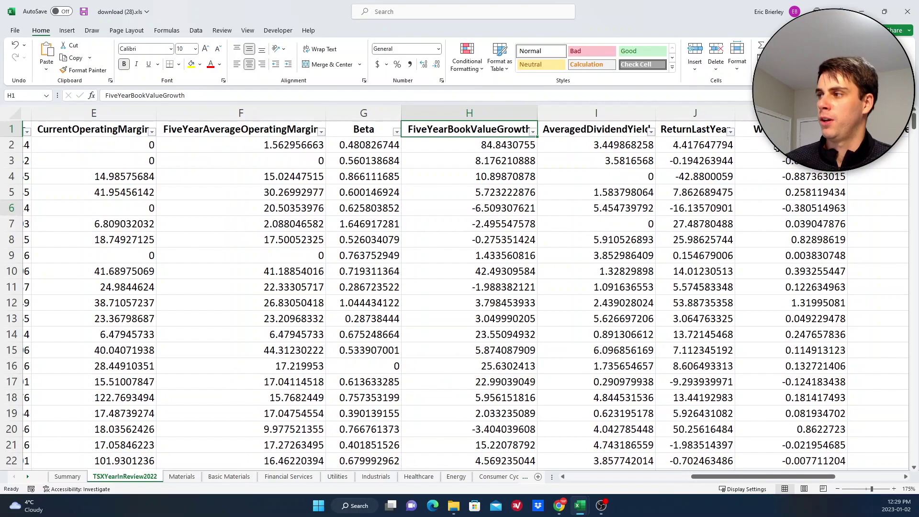
pyautogui.click(684, 130)
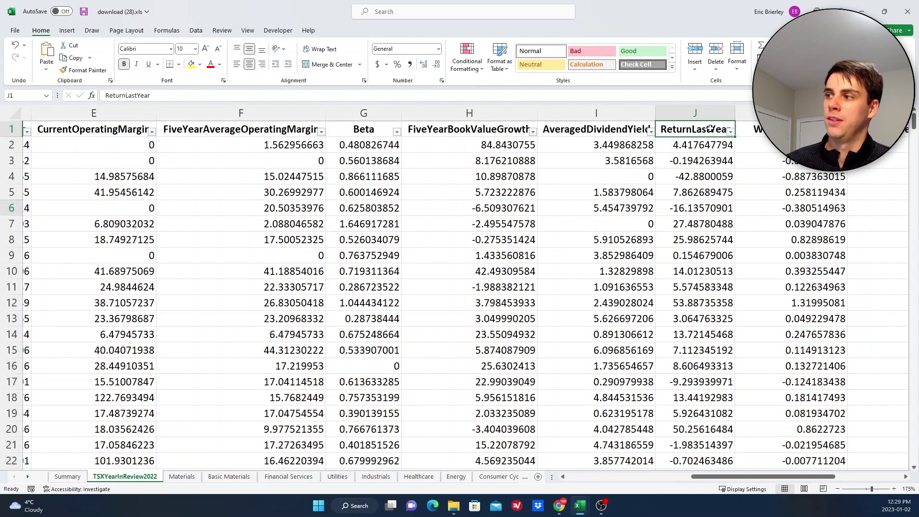
pyautogui.moveTo(708, 477); pyautogui.dragTo(740, 475)
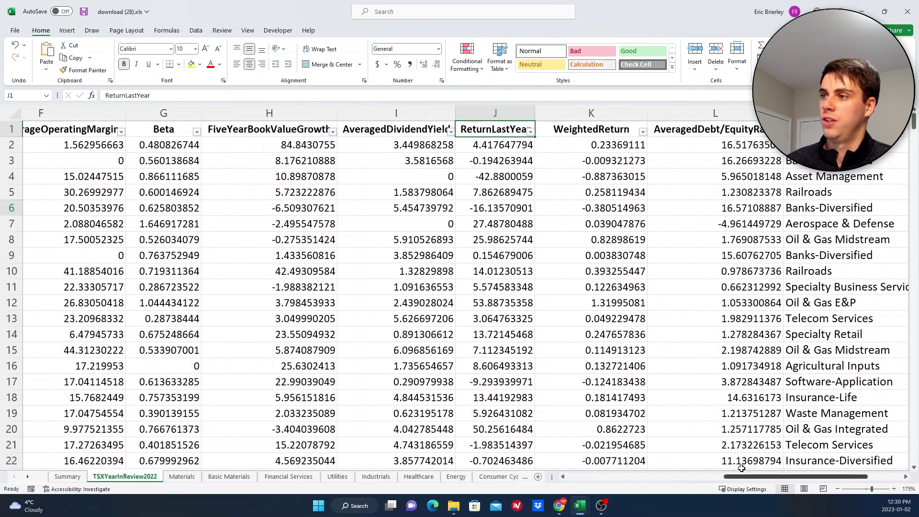